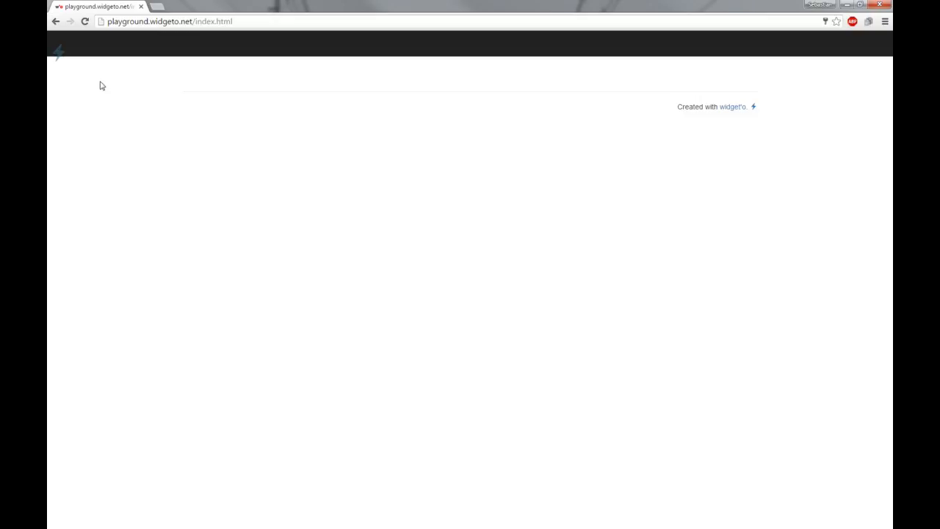
- Turn on the widget outlines and set the navigation bar's title to "My Website"
{"action": "mouse_move", "coordinate": [64, 61]}
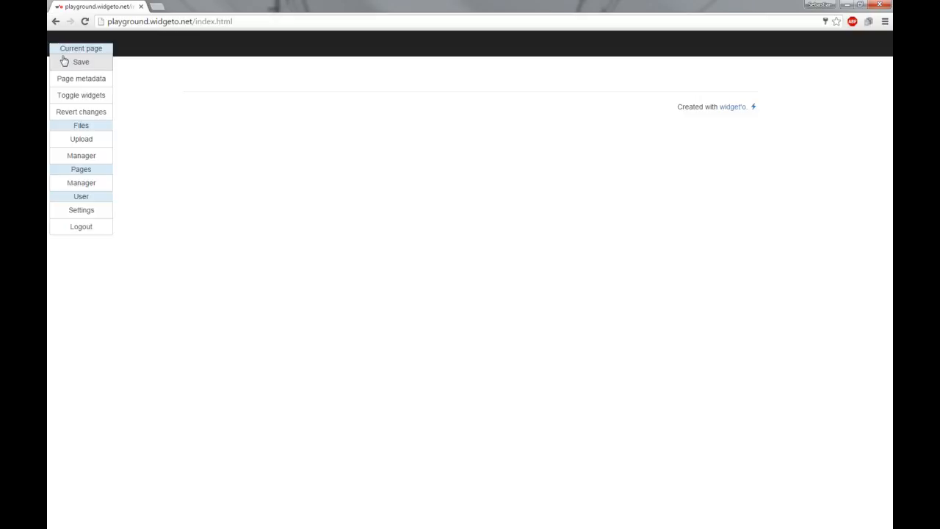
{"action": "left_click", "coordinate": [81, 97]}
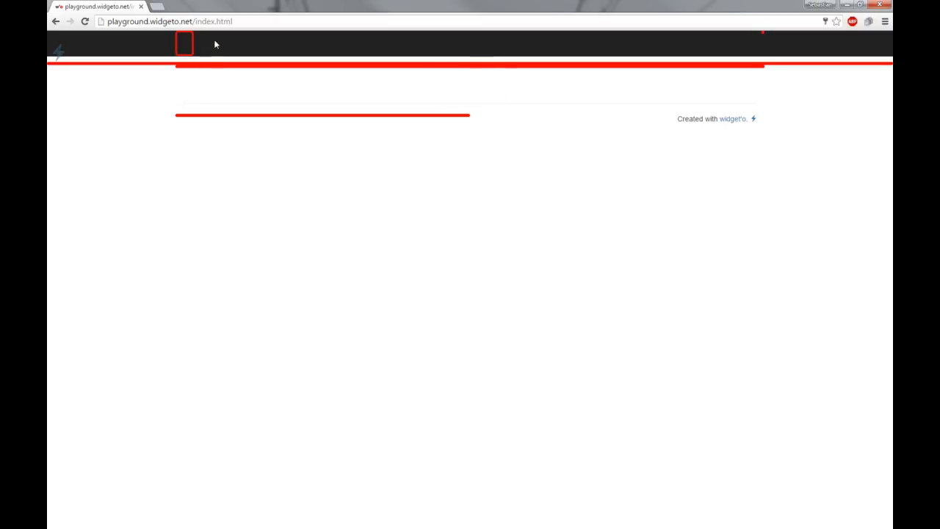
{"action": "mouse_move", "coordinate": [186, 46]}
{"action": "left_click", "coordinate": [224, 44]}
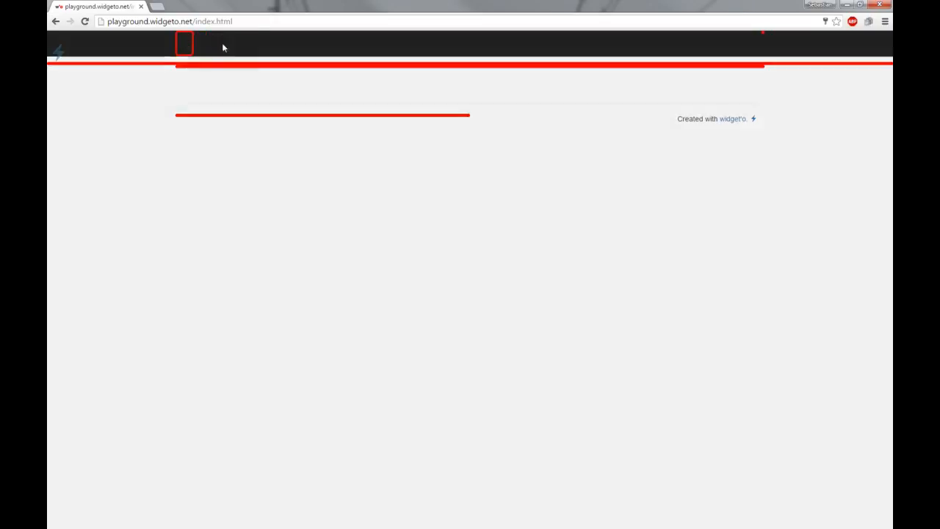
{"action": "left_click_drag", "start_coordinate": [398, 59], "coordinate": [221, 98]}
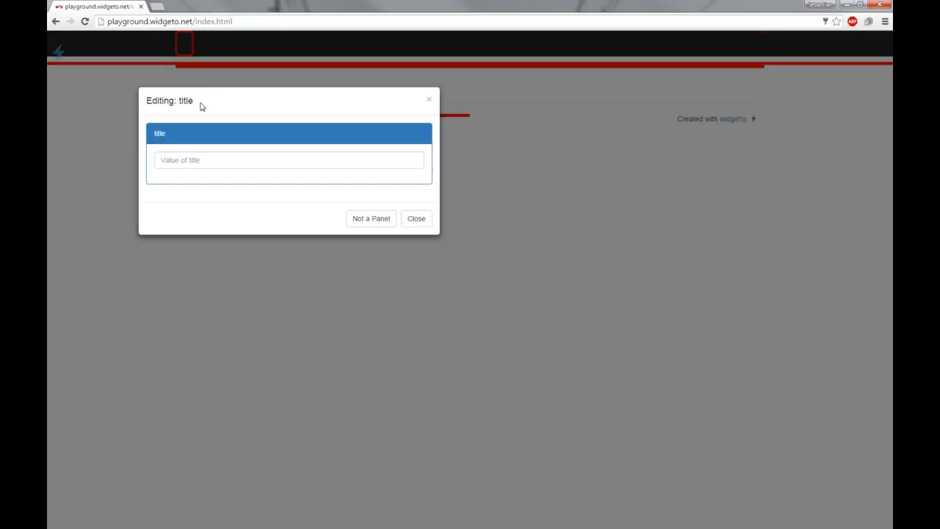
{"action": "left_click", "coordinate": [191, 160]}
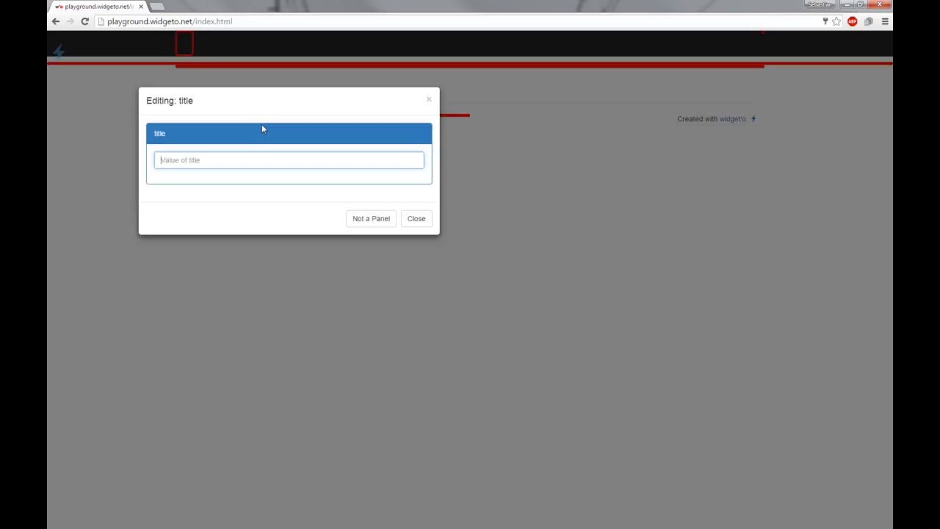
{"action": "type", "text": "My We"}
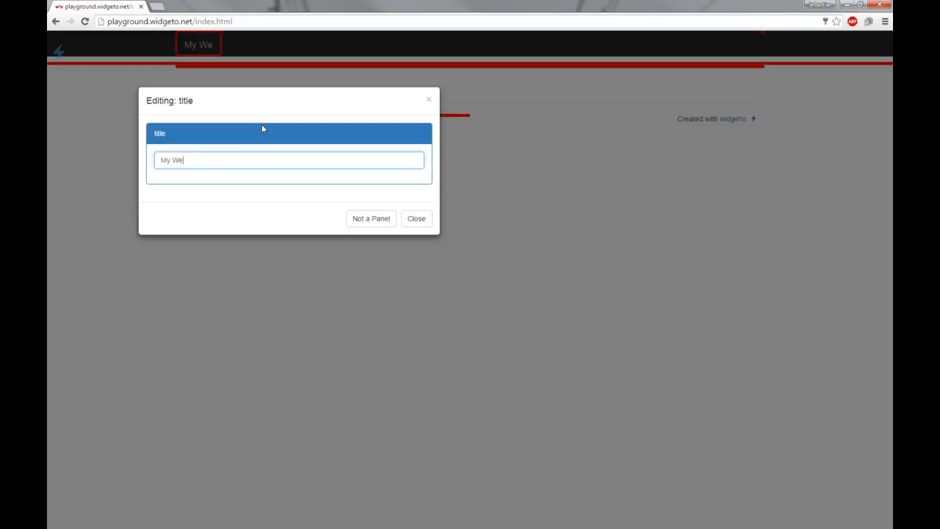
{"action": "type", "text": "bsite"}
{"action": "left_click", "coordinate": [415, 218]}
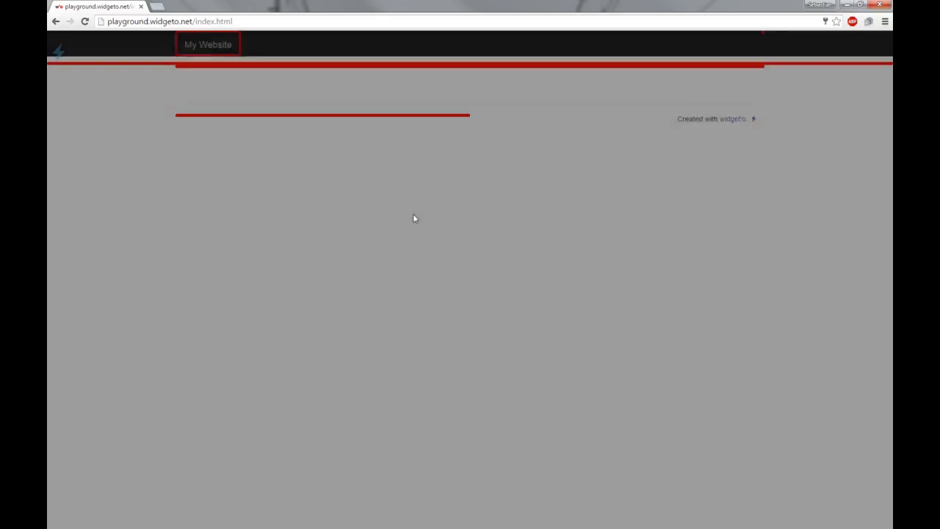
- Add a "Header - image" widget without an ID to the page's header section and apply the changes
{"action": "mouse_move", "coordinate": [234, 47]}
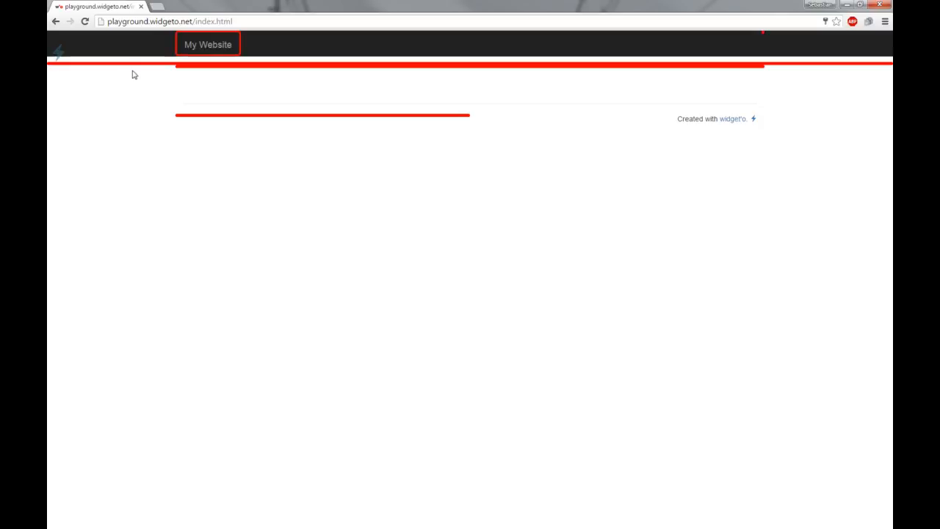
{"action": "mouse_move", "coordinate": [149, 66]}
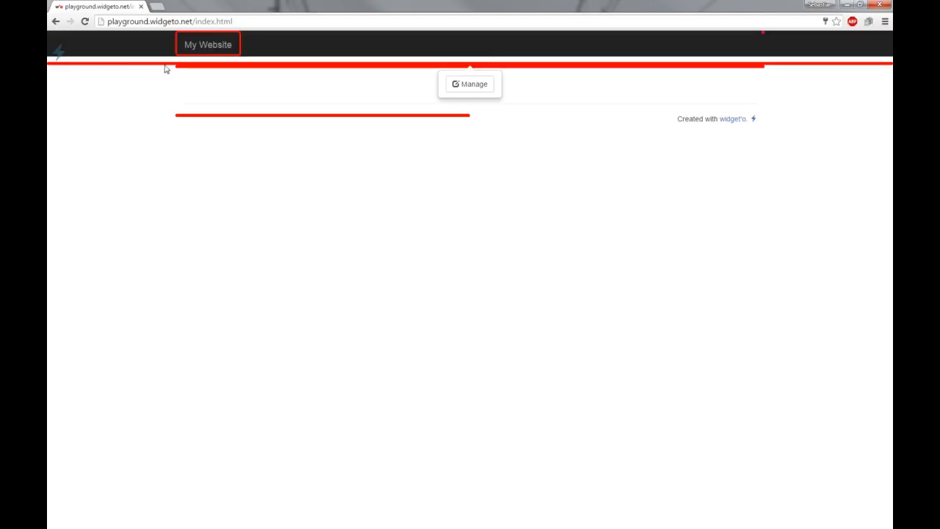
{"action": "left_click", "coordinate": [213, 68]}
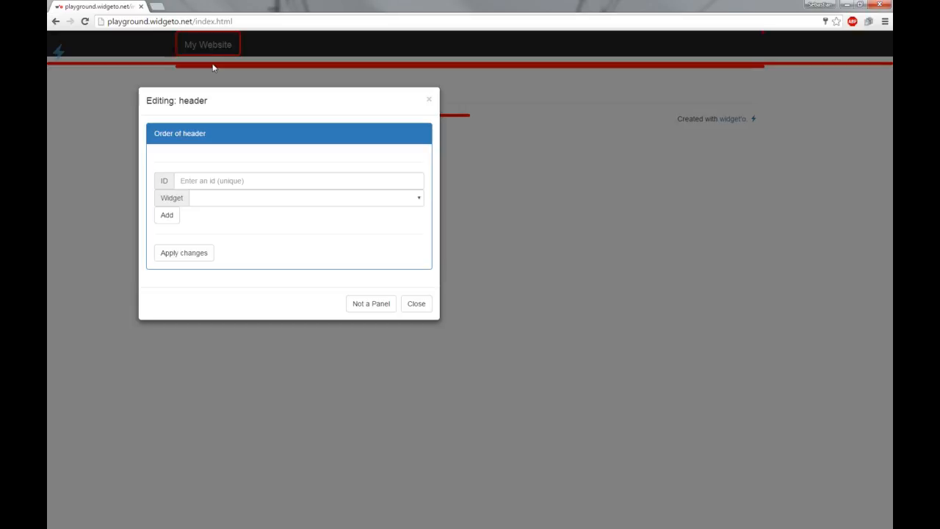
{"action": "left_click_drag", "start_coordinate": [243, 101], "coordinate": [435, 189]}
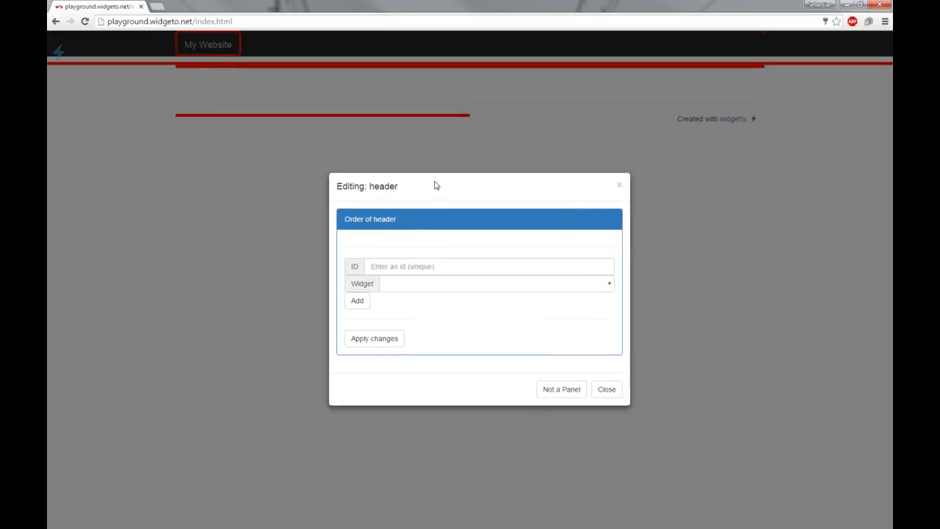
{"action": "left_click", "coordinate": [422, 265]}
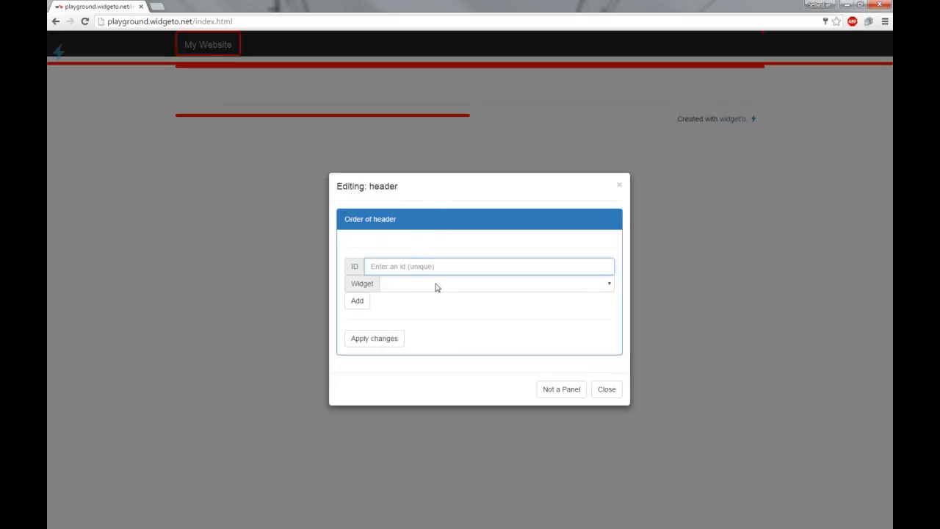
{"action": "left_click", "coordinate": [436, 286]}
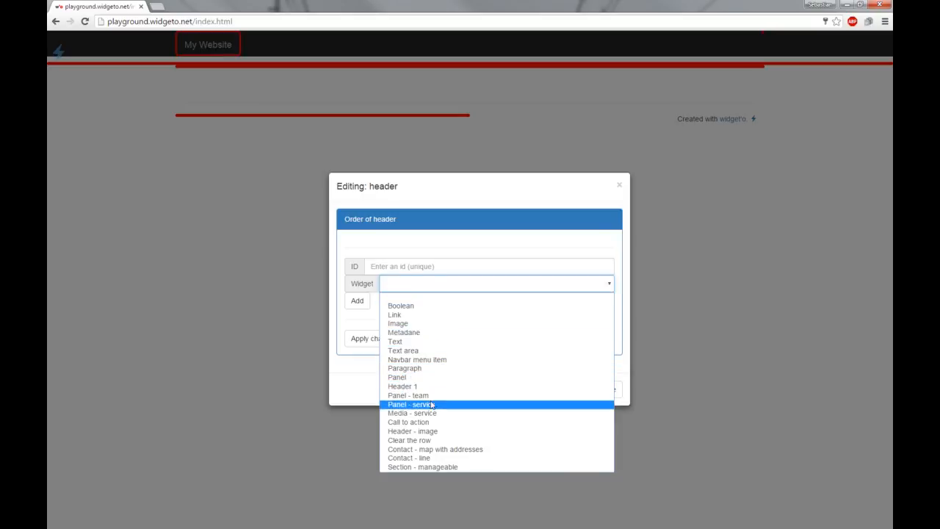
{"action": "left_click", "coordinate": [431, 435]}
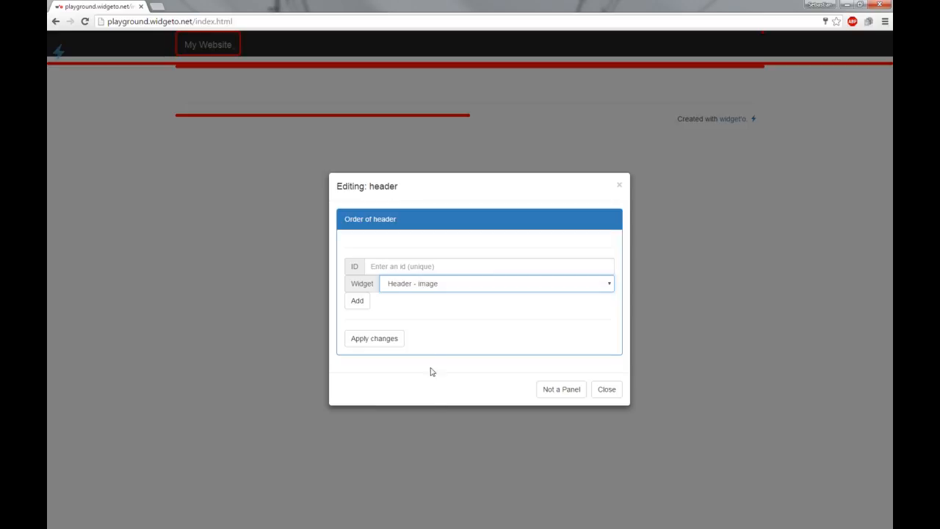
{"action": "left_click", "coordinate": [390, 267]}
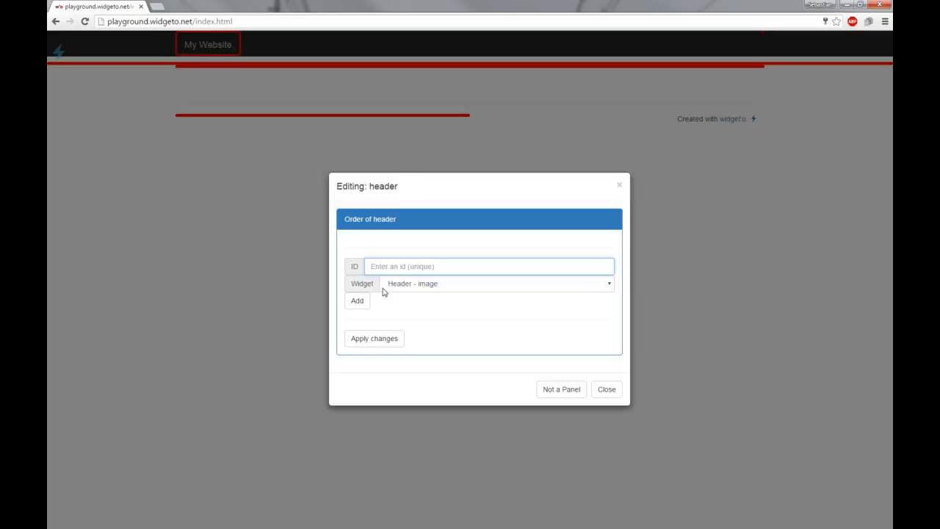
{"action": "left_click", "coordinate": [358, 303]}
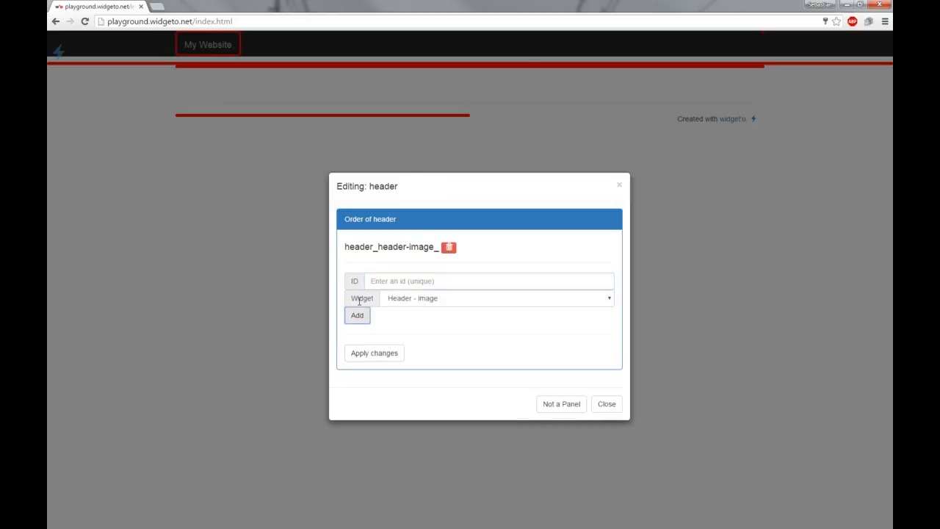
{"action": "left_click", "coordinate": [374, 353]}
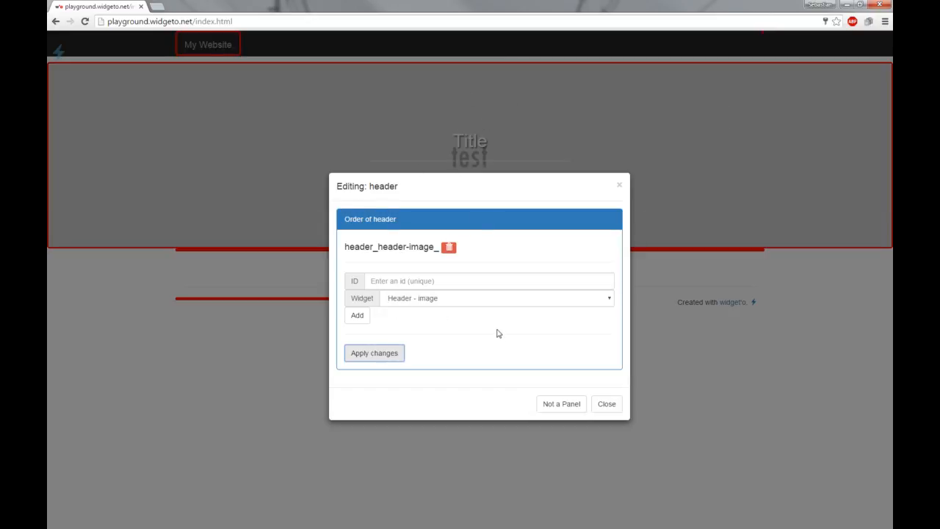
{"action": "left_click", "coordinate": [619, 188]}
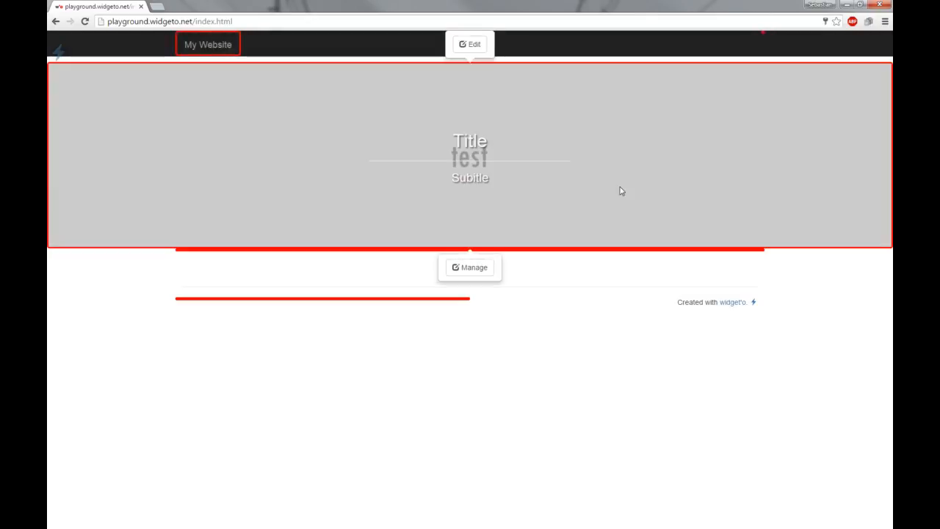
- Turn off the widget outlines and set the image header's title to "My Website"
{"action": "left_click", "coordinate": [71, 56]}
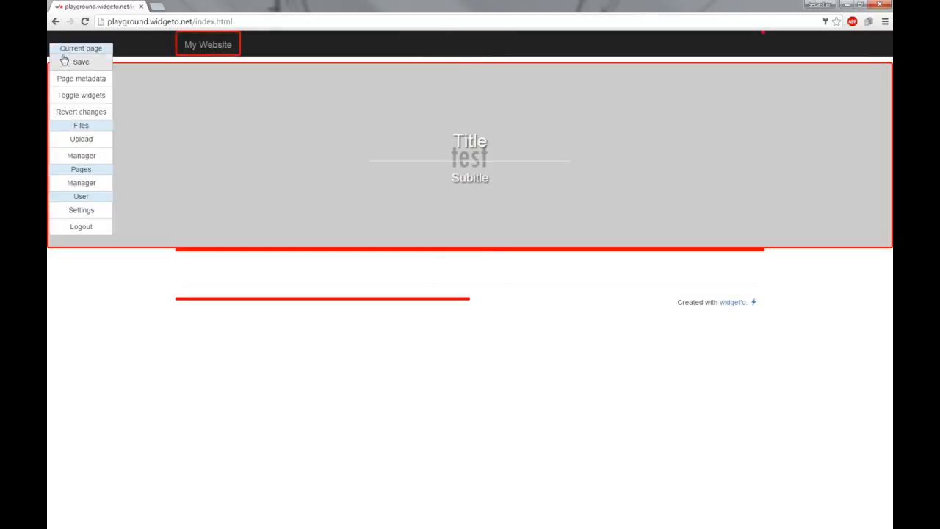
{"action": "left_click", "coordinate": [75, 98]}
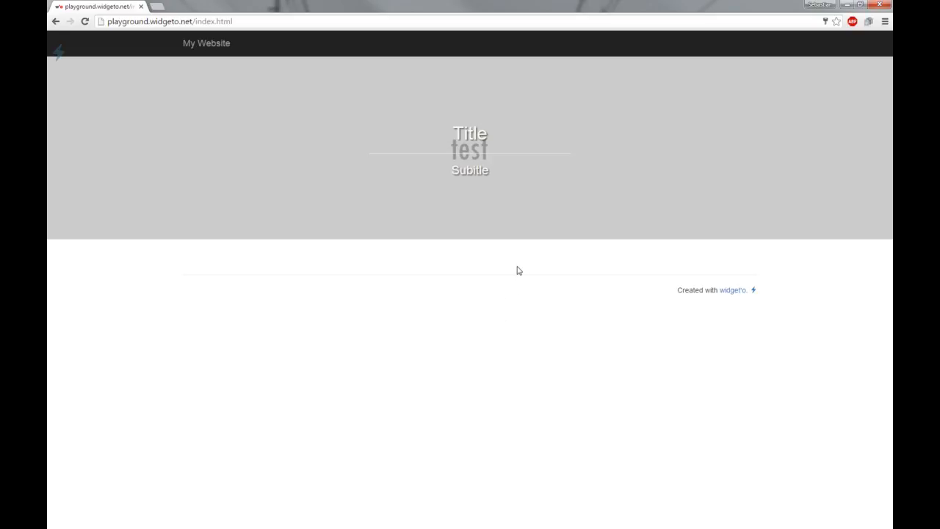
{"action": "mouse_move", "coordinate": [520, 235]}
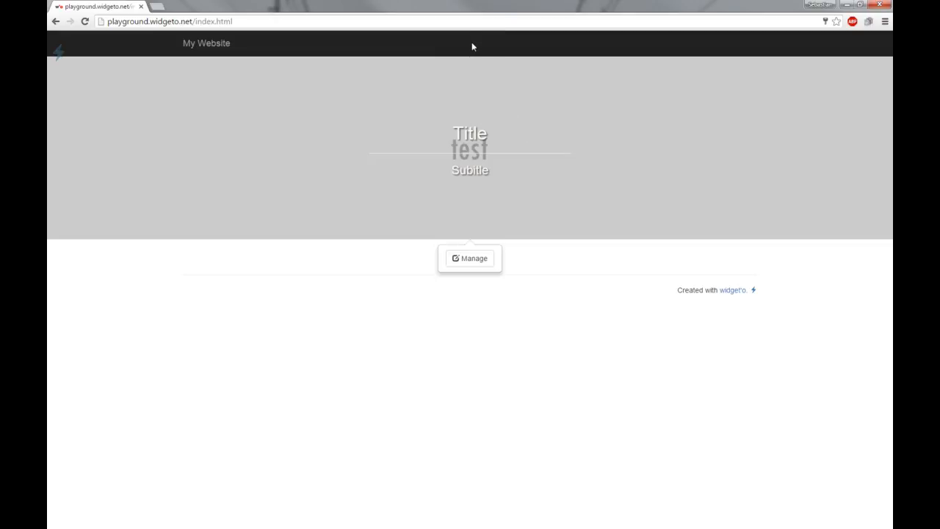
{"action": "mouse_move", "coordinate": [447, 98]}
{"action": "left_click", "coordinate": [450, 106]}
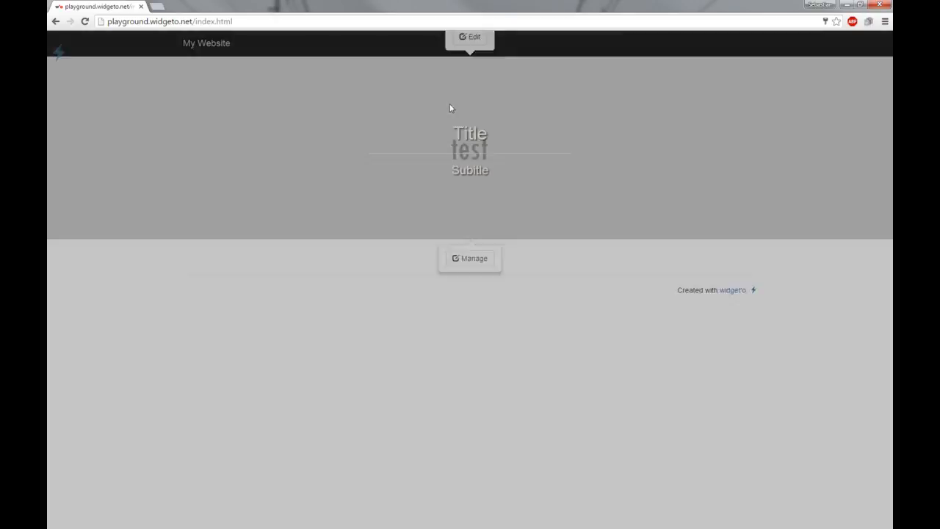
{"action": "left_click_drag", "start_coordinate": [491, 182], "coordinate": [711, 103]}
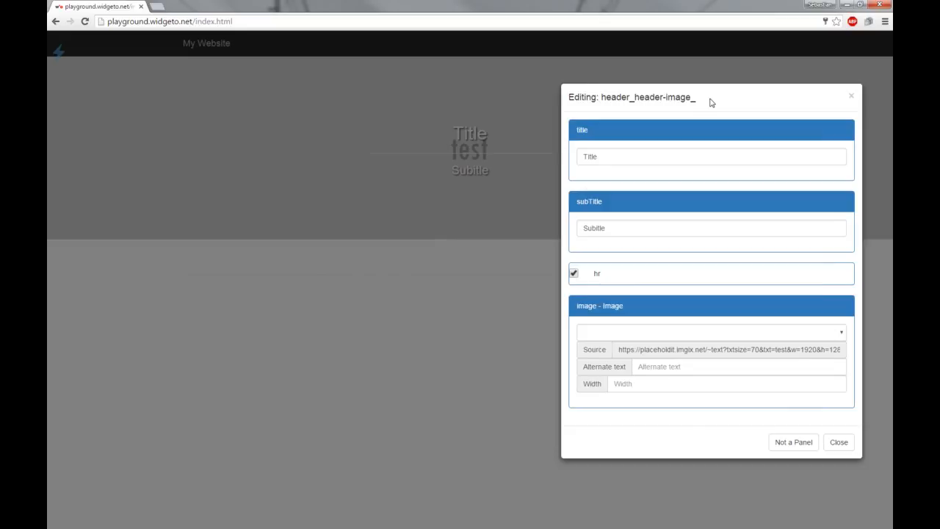
{"action": "left_click_drag", "start_coordinate": [610, 157], "coordinate": [581, 156]}
{"action": "left_click", "coordinate": [613, 156]}
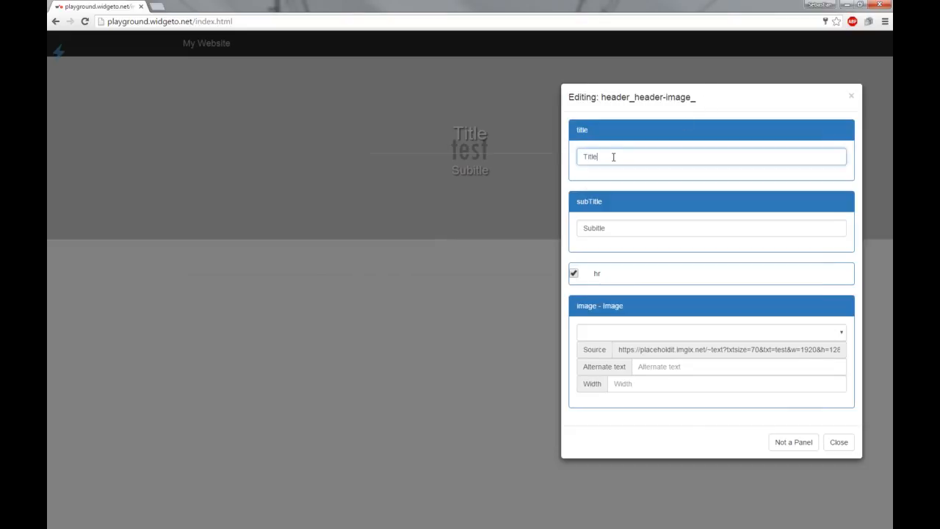
{"action": "key", "text": "BackSpace"}
{"action": "key", "text": "BackSpace"}
{"action": "key", "text": "BackSpace"}
{"action": "key", "text": "BackSpace"}
{"action": "key", "text": "BackSpace"}
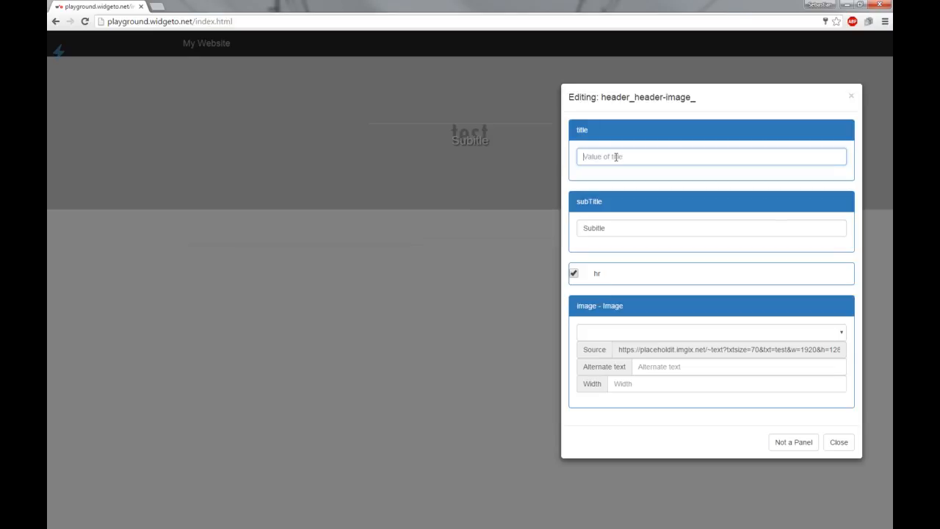
{"action": "type", "text": "y Website"}
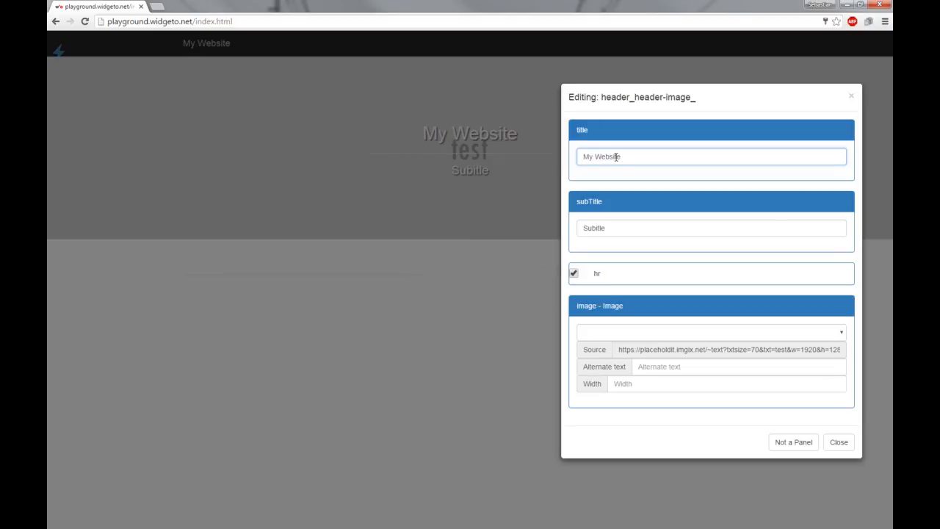
- Clear the image header's subtitle and disable its hr divider line
{"action": "left_click", "coordinate": [609, 227]}
{"action": "left_click_drag", "start_coordinate": [611, 227], "coordinate": [583, 228]}
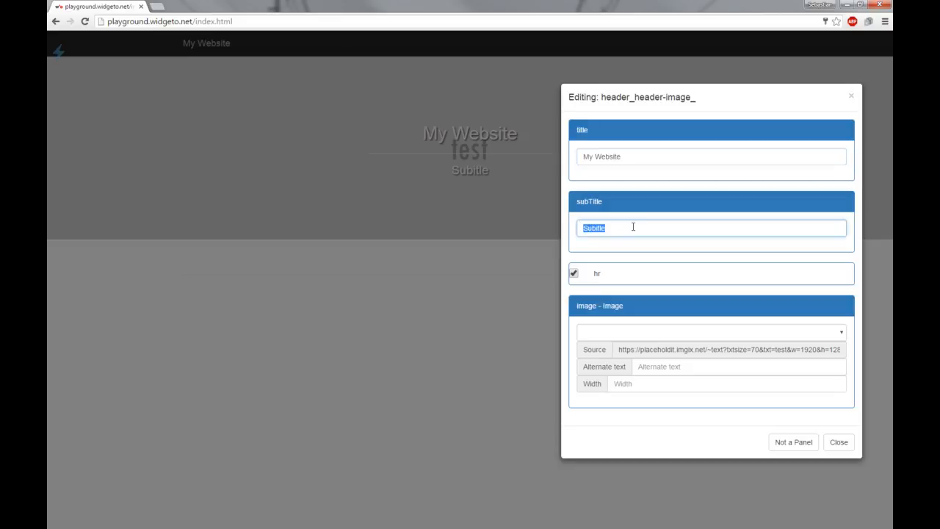
{"action": "key", "text": "BackSpace"}
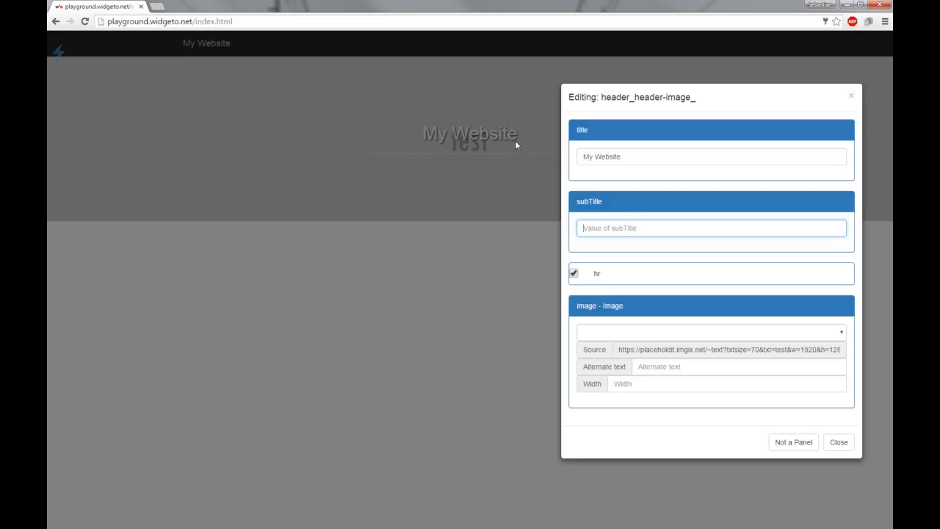
{"action": "left_click", "coordinate": [574, 273]}
{"action": "left_click", "coordinate": [574, 273]}
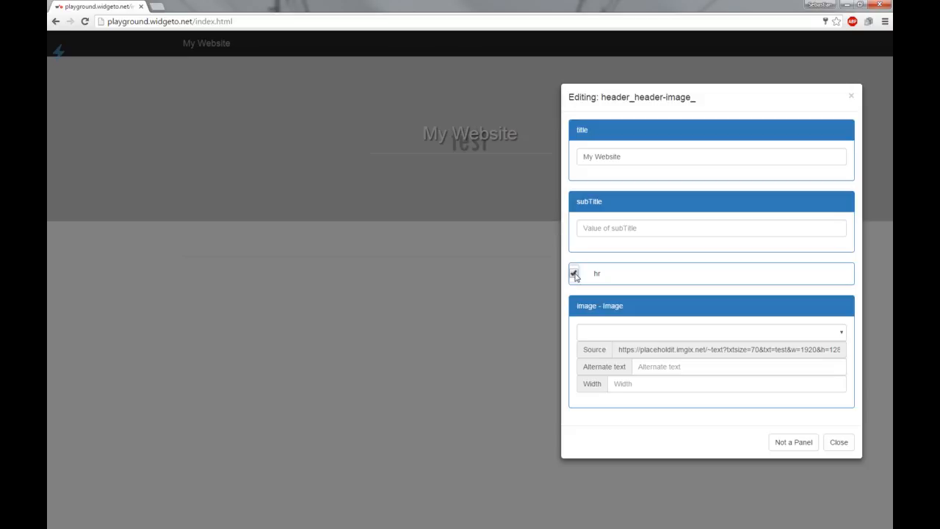
{"action": "left_click", "coordinate": [575, 273]}
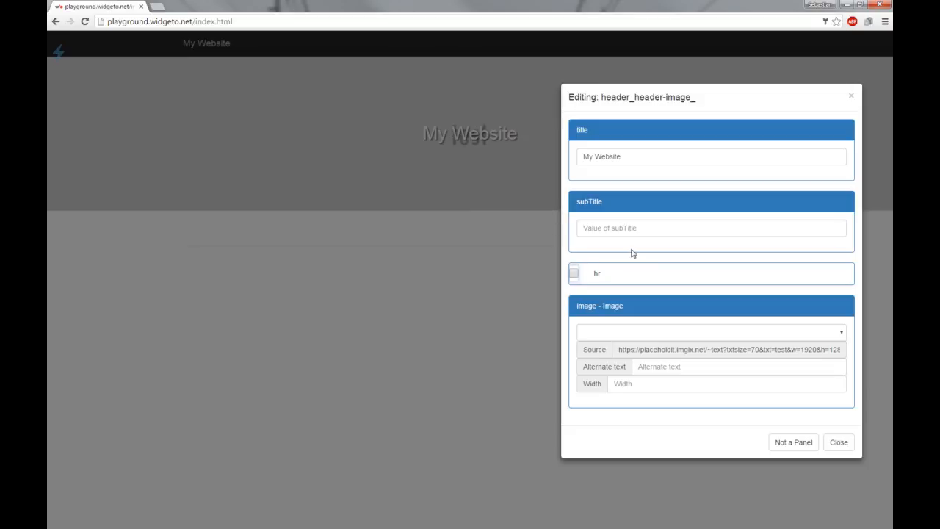
{"action": "left_click", "coordinate": [650, 332]}
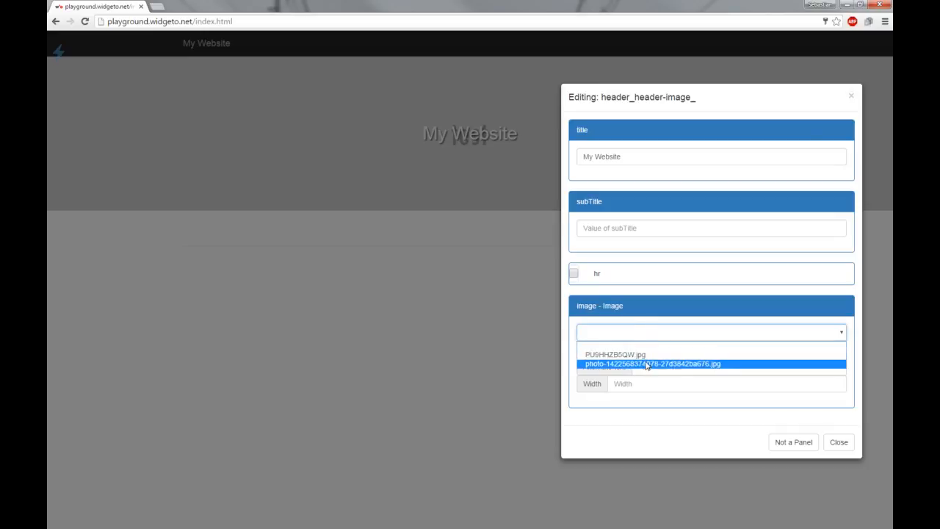
{"action": "left_click", "coordinate": [645, 363]}
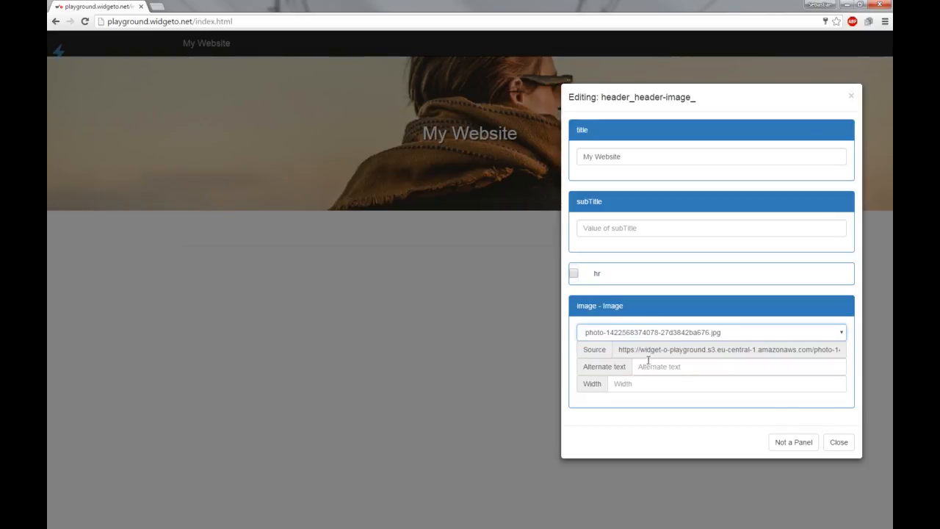
{"action": "left_click", "coordinate": [729, 334]}
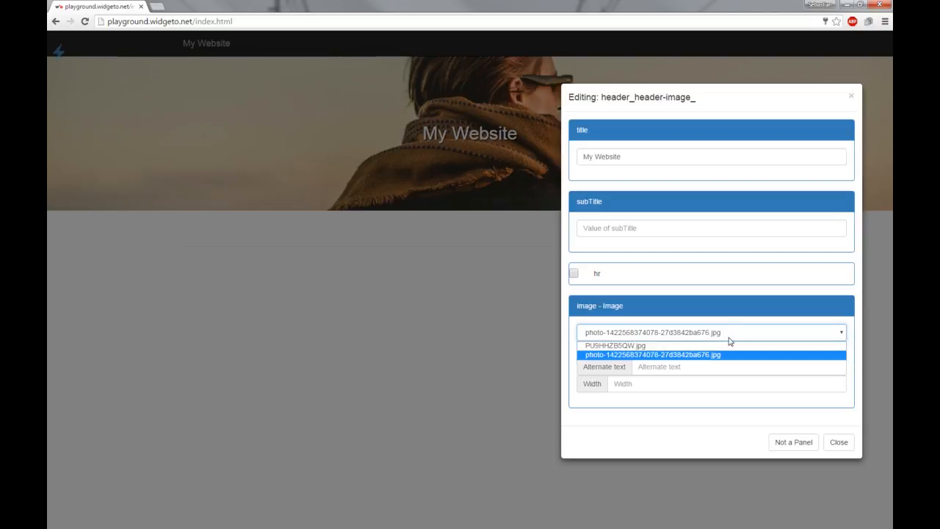
{"action": "left_click", "coordinate": [729, 338]}
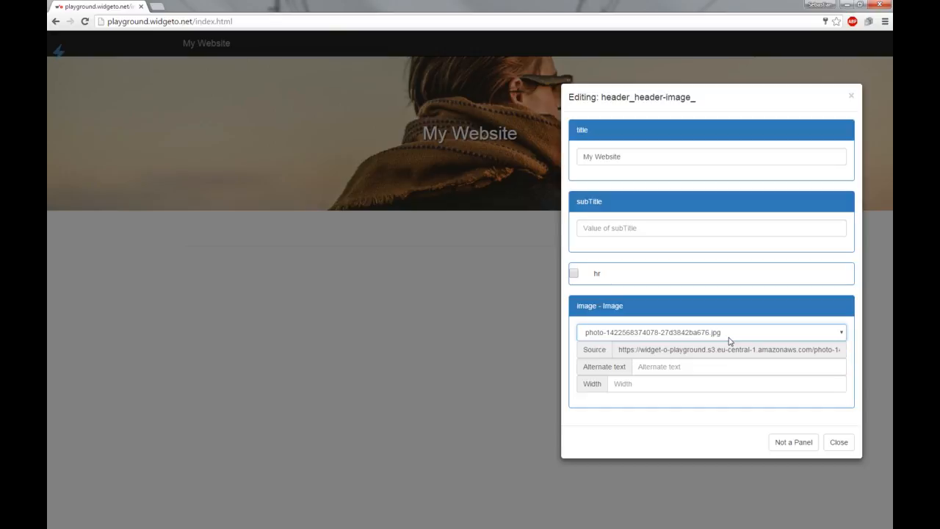
{"action": "left_click", "coordinate": [841, 444]}
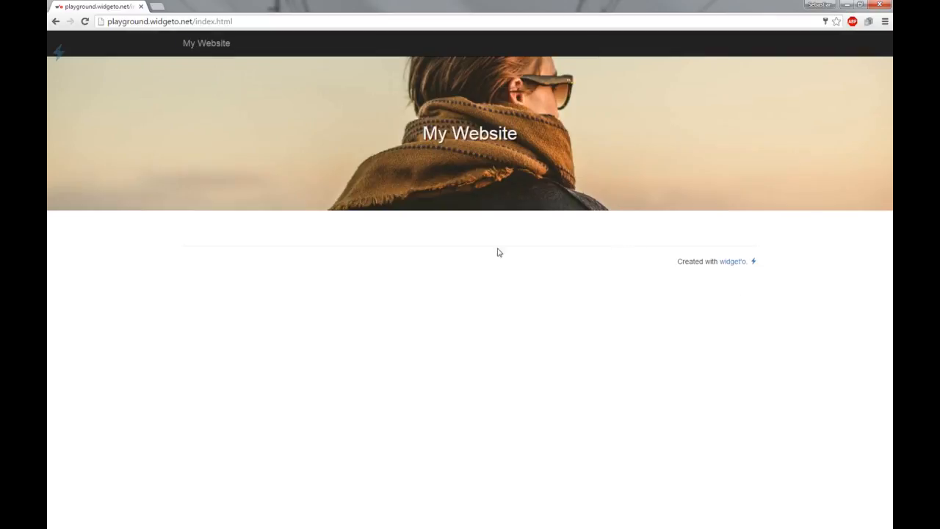
- Save the current page and dismiss the save confirmation
{"action": "mouse_move", "coordinate": [464, 168]}
{"action": "left_click", "coordinate": [60, 52]}
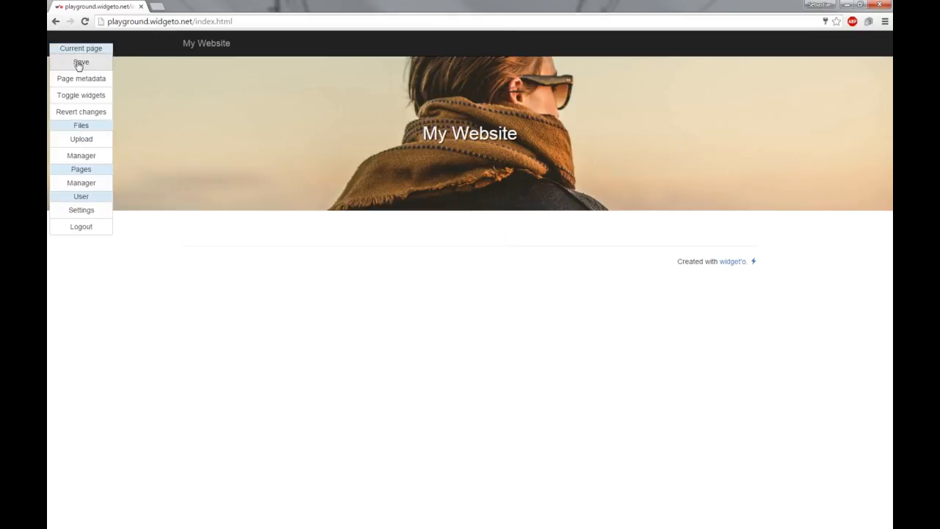
{"action": "left_click", "coordinate": [77, 63]}
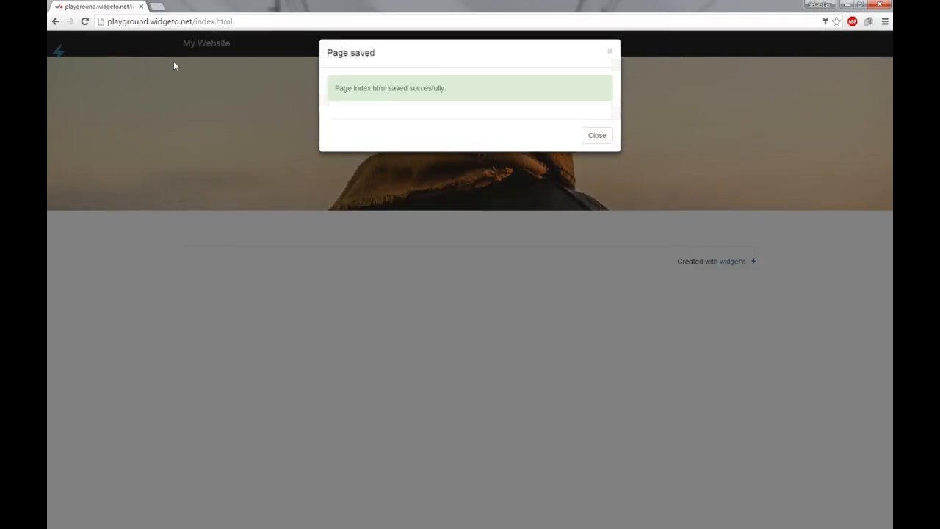
{"action": "left_click", "coordinate": [174, 63]}
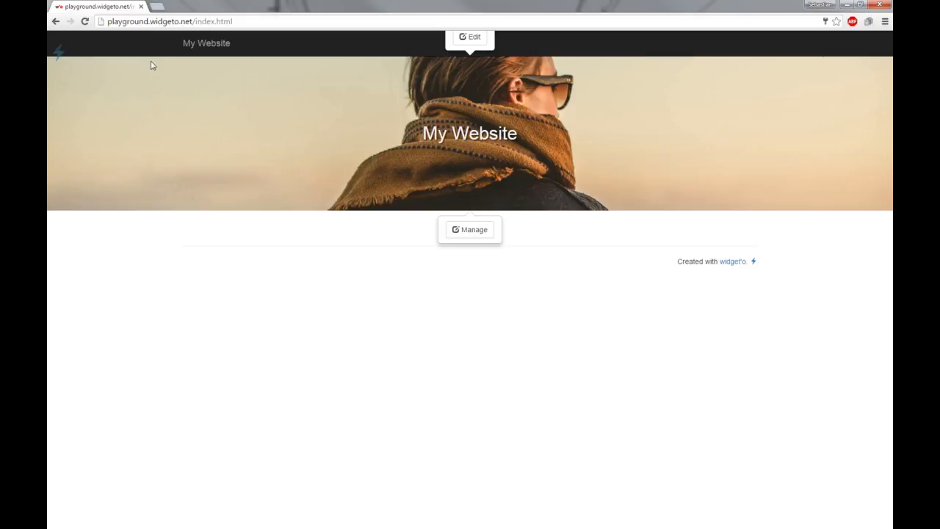
- Show the widget outlines and add a "Header 1" widget without an ID to the content section, applying the changes
{"action": "mouse_move", "coordinate": [62, 64]}
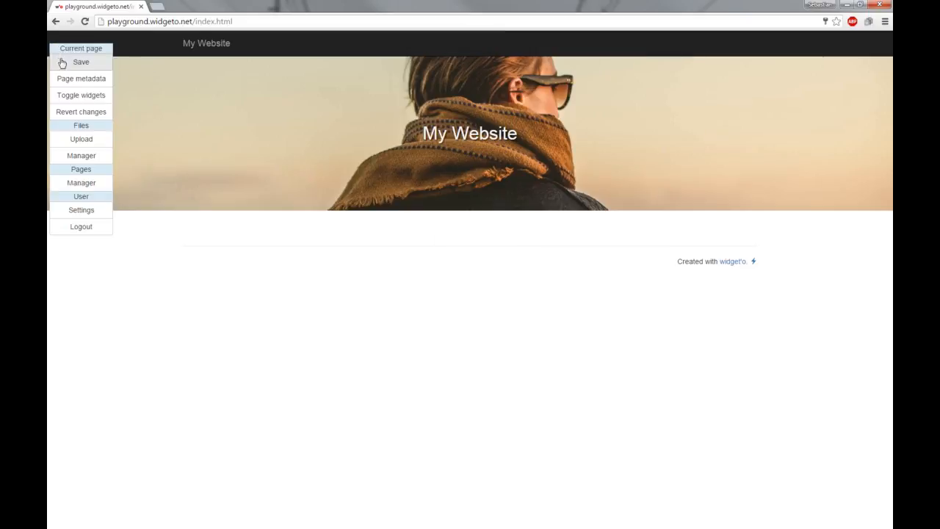
{"action": "left_click", "coordinate": [81, 94]}
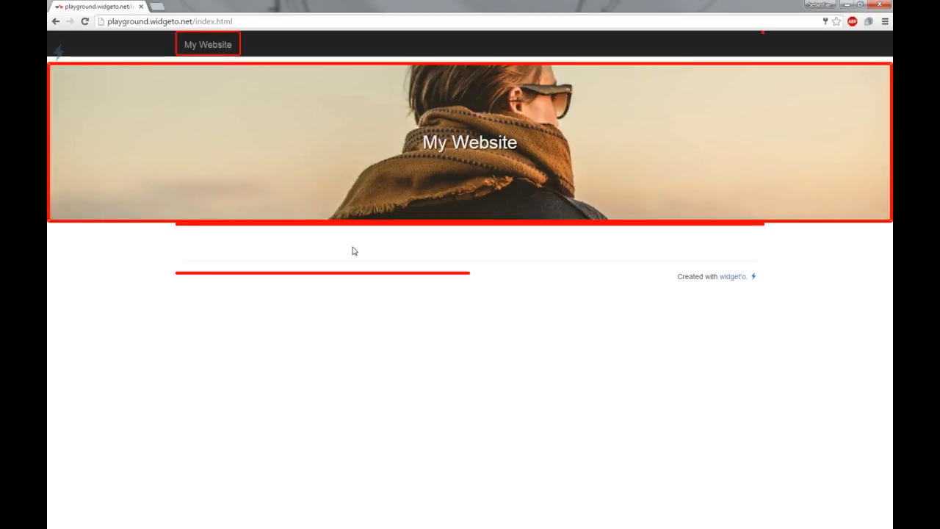
{"action": "left_click", "coordinate": [482, 229]}
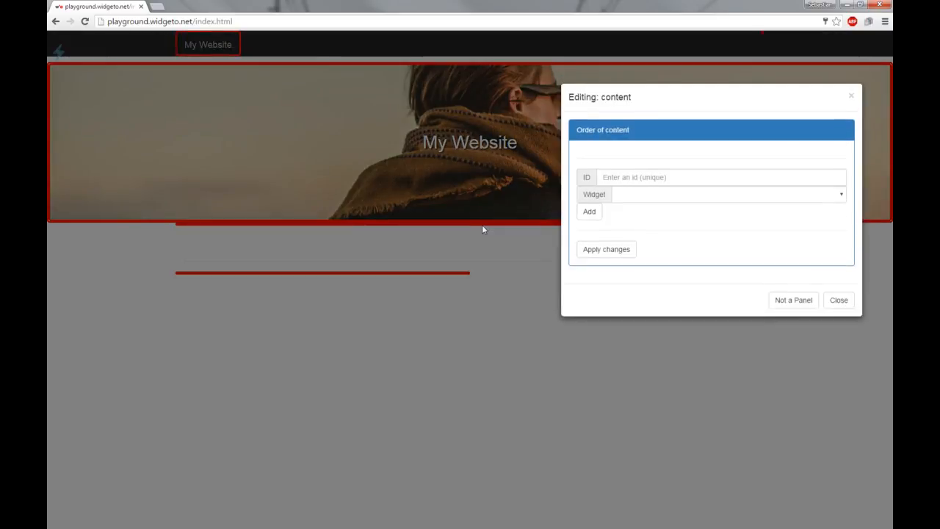
{"action": "left_click_drag", "start_coordinate": [663, 101], "coordinate": [549, 283]}
{"action": "left_click", "coordinate": [580, 376]}
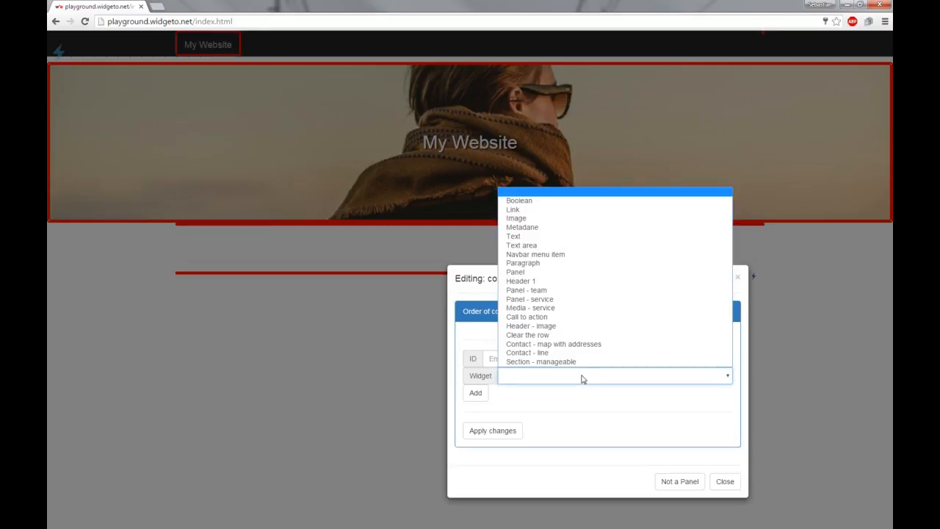
{"action": "left_click", "coordinate": [552, 282]}
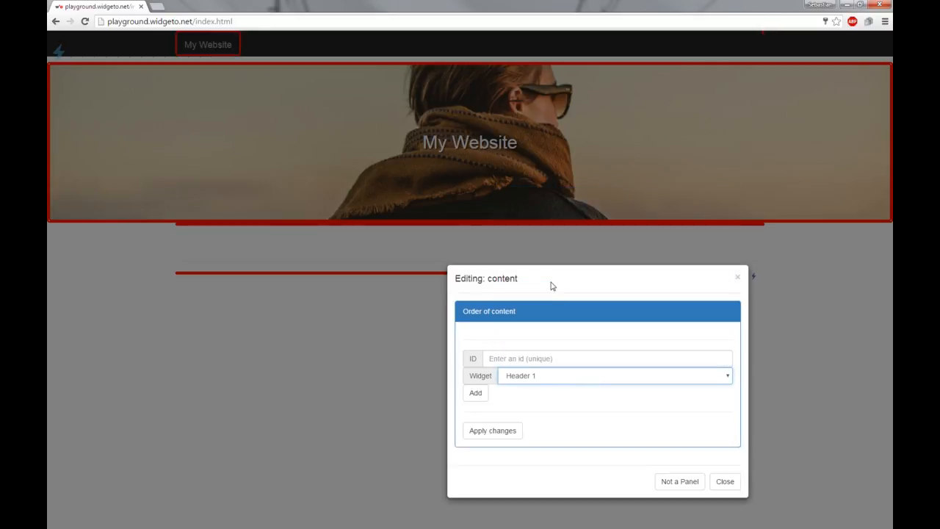
{"action": "left_click", "coordinate": [476, 392]}
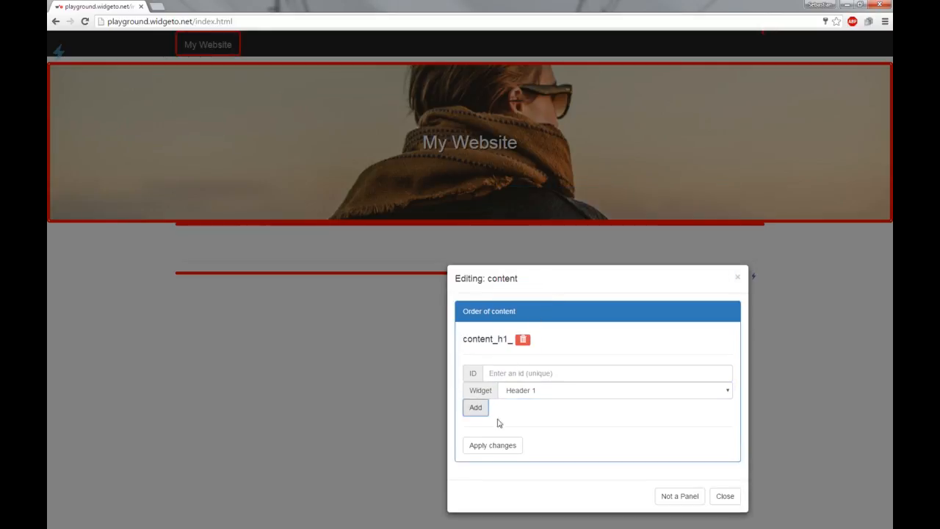
{"action": "left_click", "coordinate": [493, 446]}
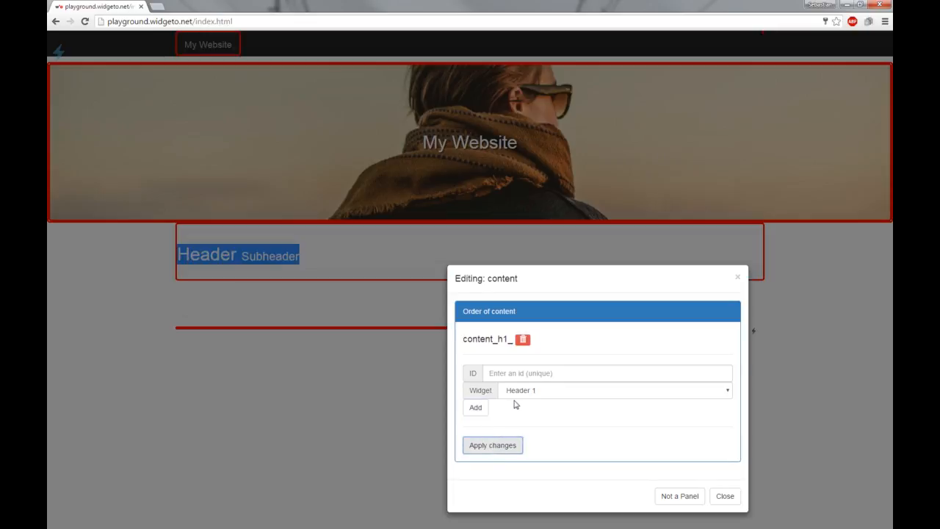
- Add a "Panel - service" widget with ID 1 to the content section, apply the changes and close the editor
{"action": "left_click", "coordinate": [541, 391]}
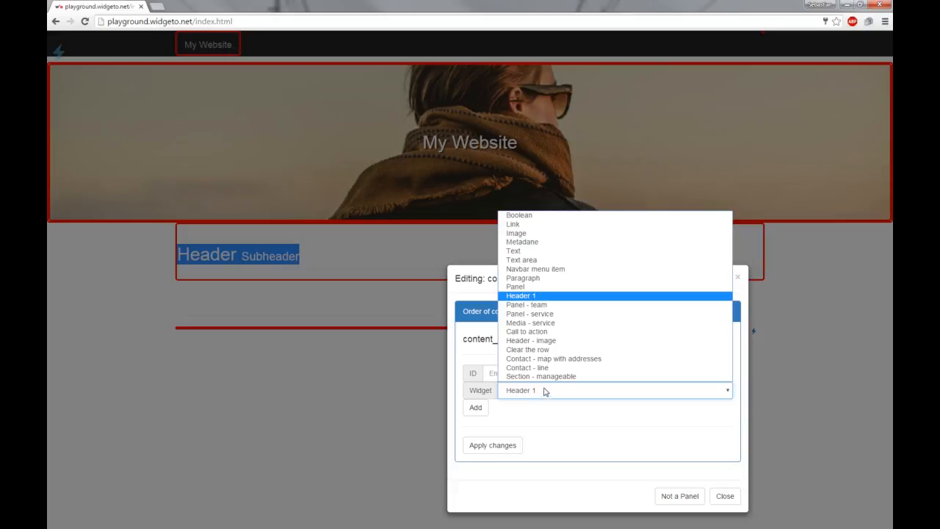
{"action": "left_click", "coordinate": [539, 315]}
{"action": "left_click", "coordinate": [504, 372]}
{"action": "type", "text": "1"}
{"action": "left_click", "coordinate": [482, 408]}
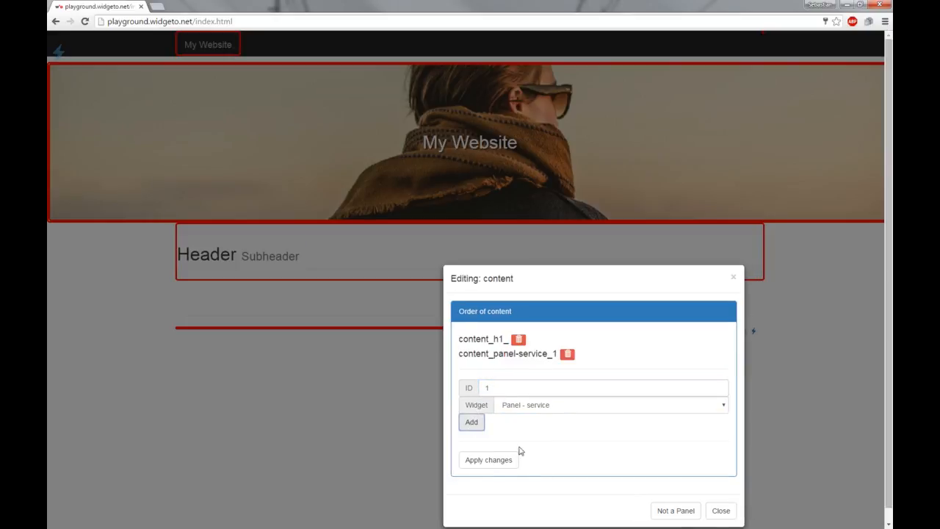
{"action": "left_click", "coordinate": [499, 464]}
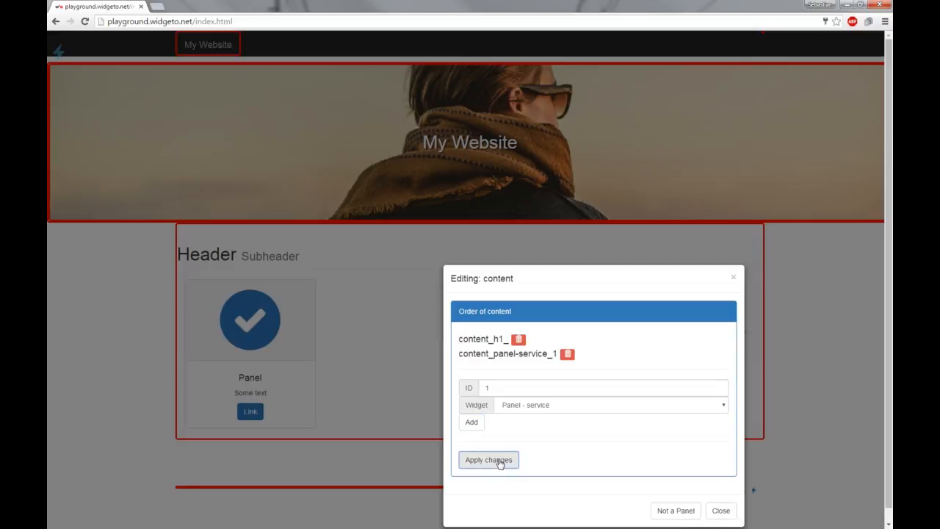
{"action": "left_click", "coordinate": [720, 511]}
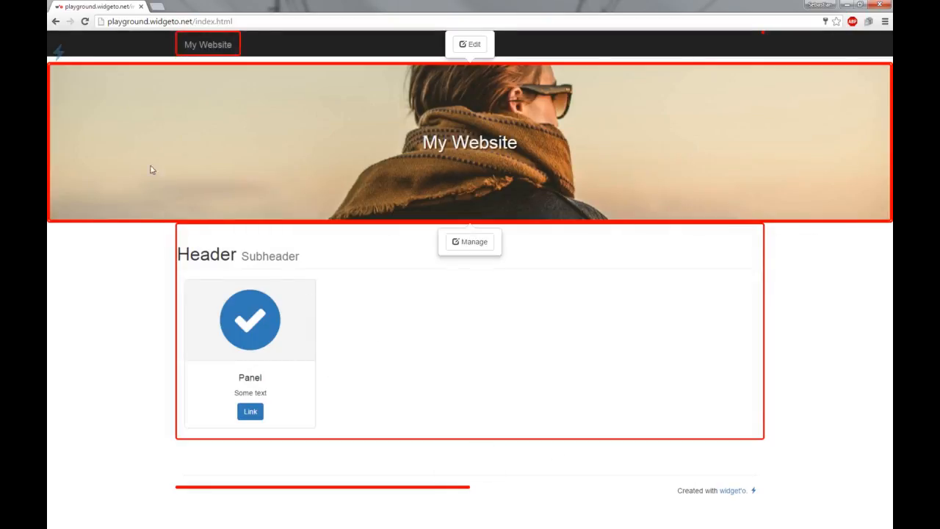
- Turn off the widget outlines and set the content heading's header text to "Services"
{"action": "mouse_move", "coordinate": [60, 55]}
{"action": "left_click", "coordinate": [79, 95]}
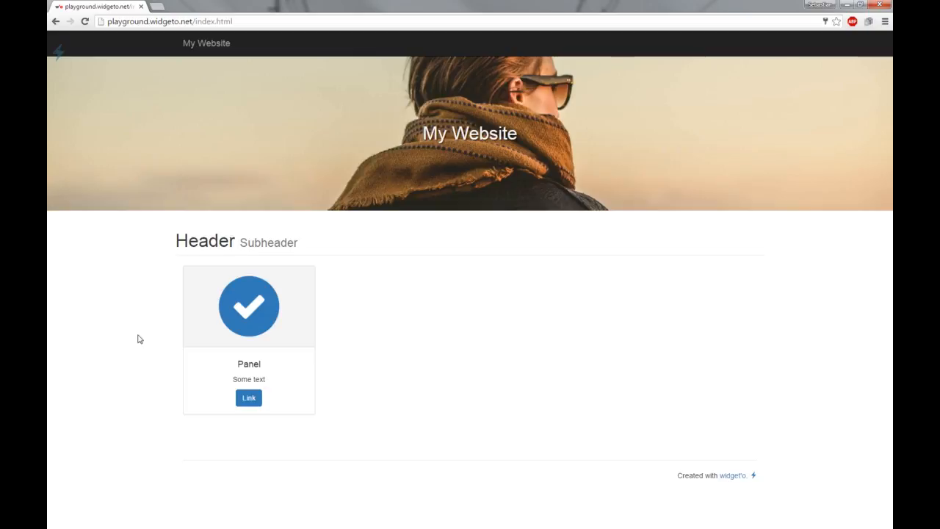
{"action": "mouse_move", "coordinate": [172, 243]}
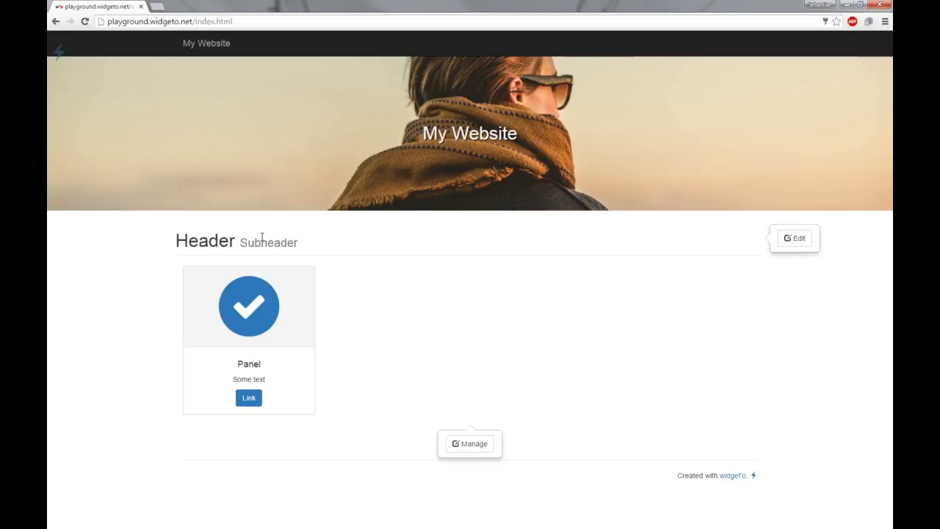
{"action": "left_click", "coordinate": [796, 242]}
{"action": "double_click", "coordinate": [457, 205]}
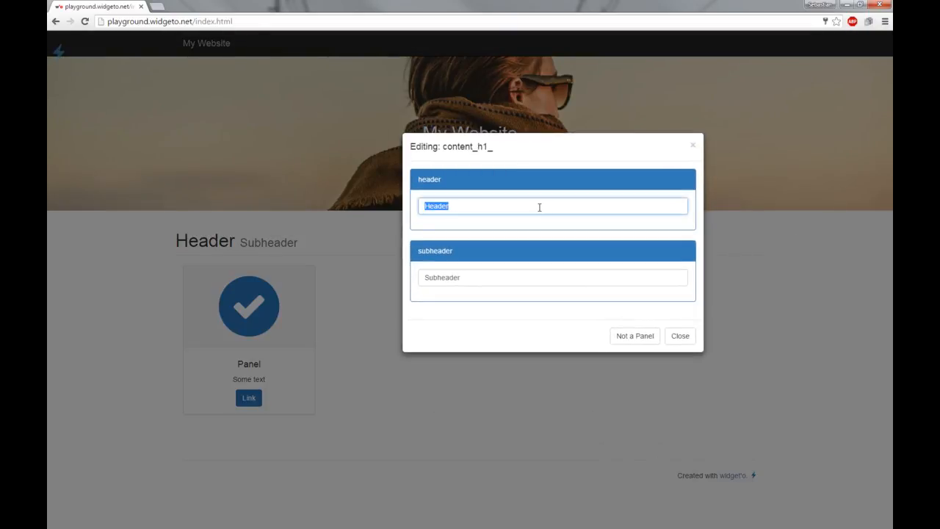
{"action": "type", "text": "S"}
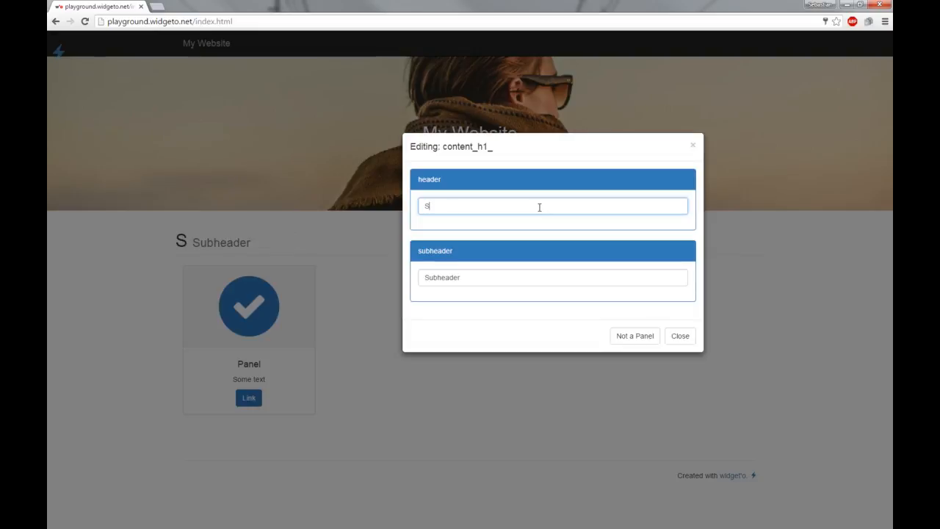
{"action": "type", "text": "ervices"}
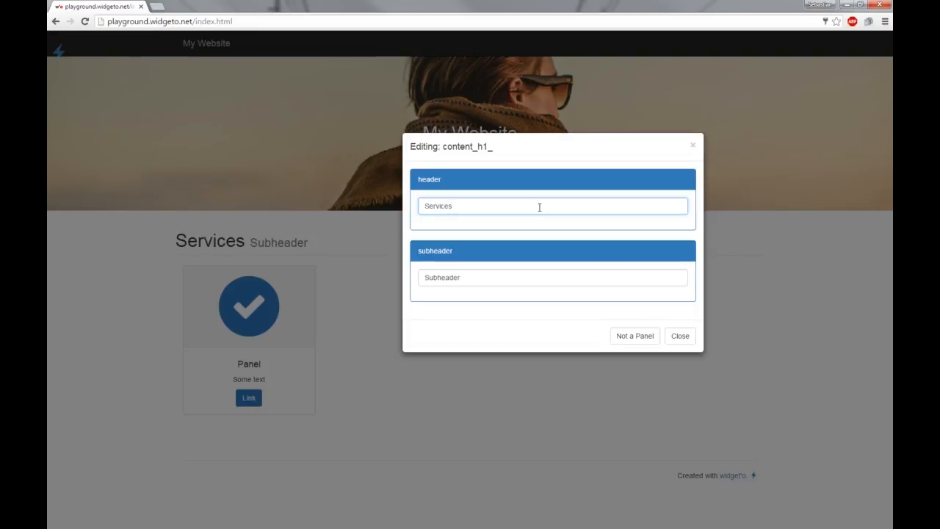
- Clear the content heading's subheader and close its editor
{"action": "left_click_drag", "start_coordinate": [472, 278], "coordinate": [403, 276]}
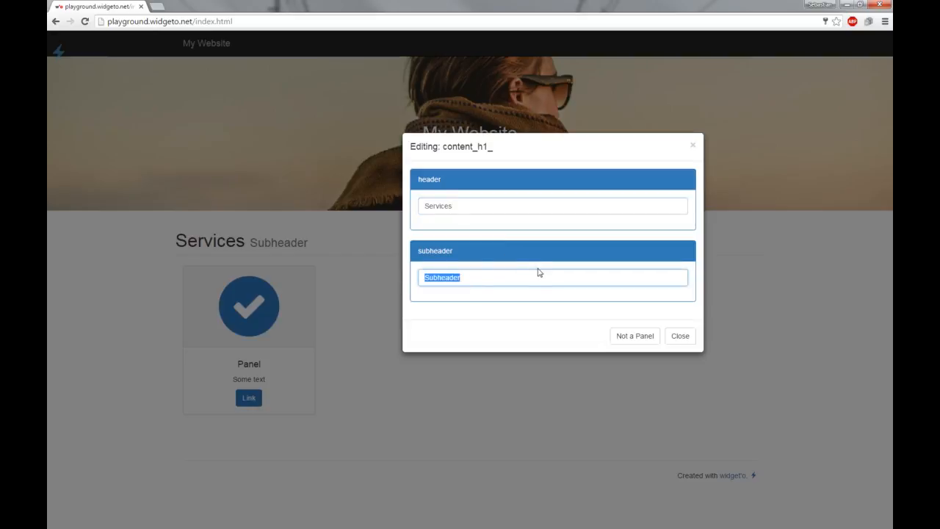
{"action": "key", "text": "BackSpace"}
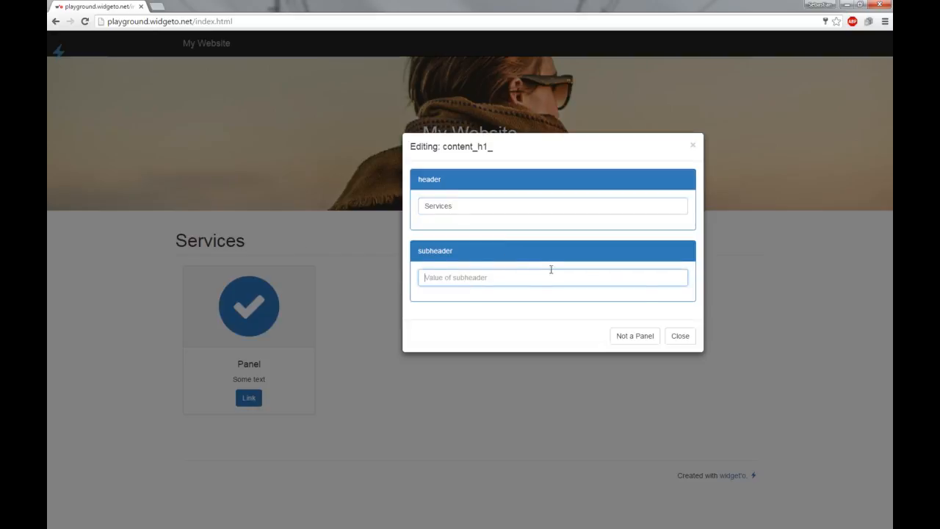
{"action": "left_click", "coordinate": [674, 335]}
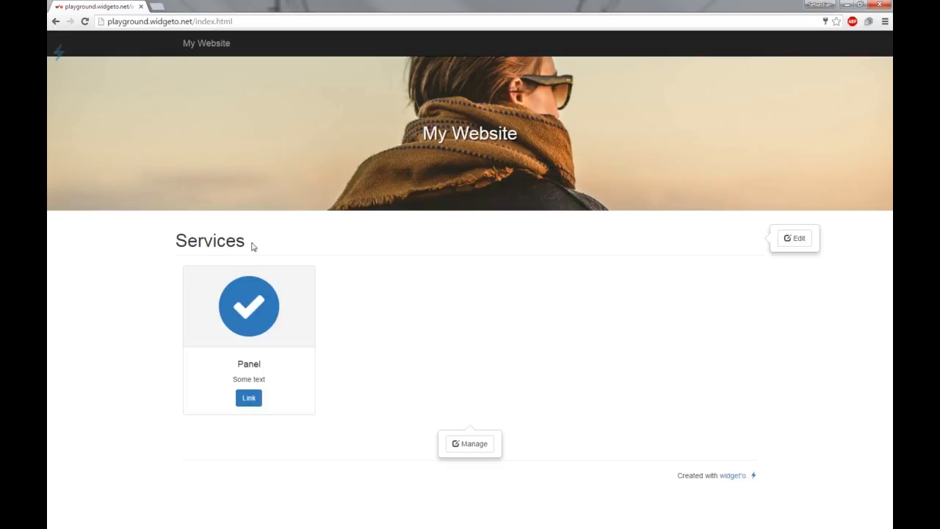
- Open the service panel for editing and set its title to "Mail"
{"action": "mouse_move", "coordinate": [286, 323]}
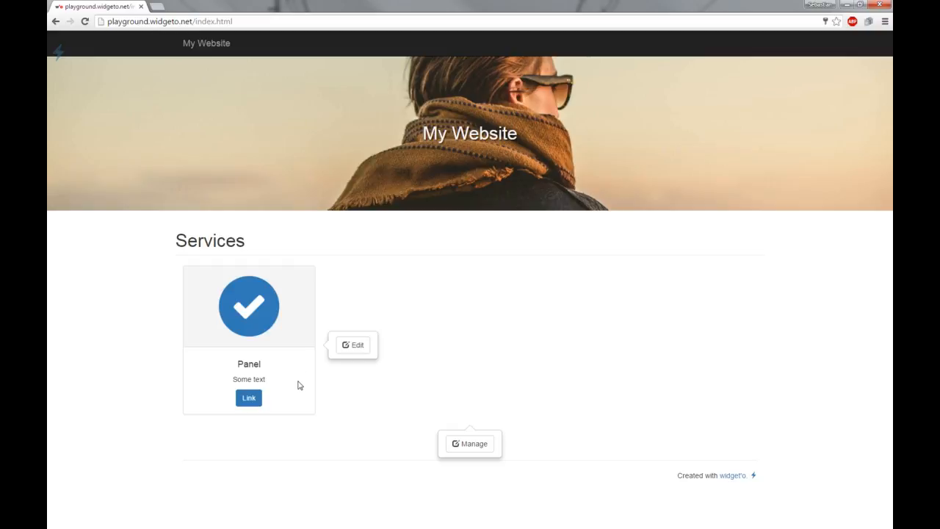
{"action": "left_click", "coordinate": [350, 347]}
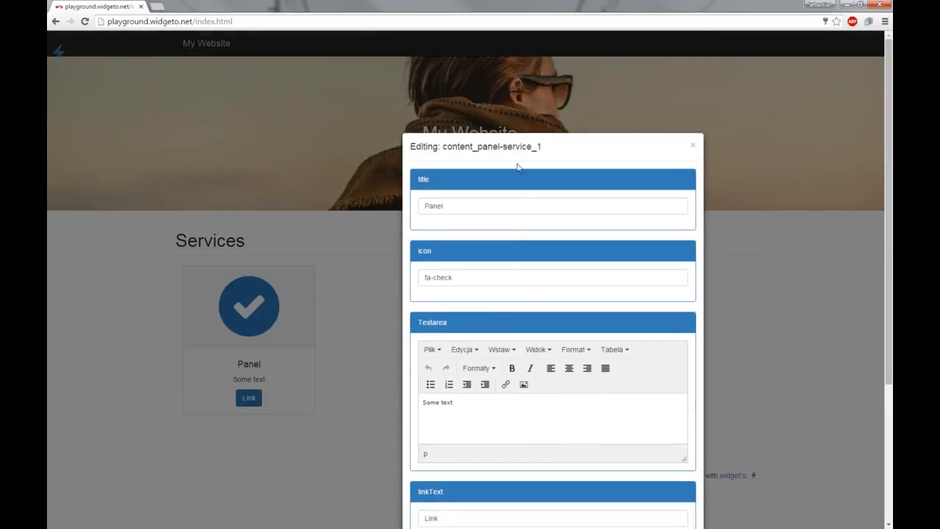
{"action": "left_click_drag", "start_coordinate": [518, 160], "coordinate": [644, 64]}
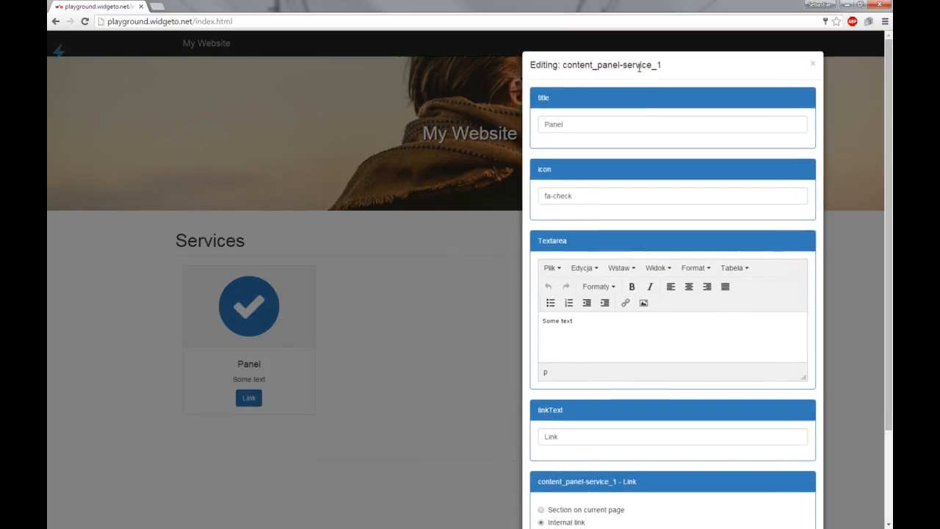
{"action": "left_click", "coordinate": [607, 124]}
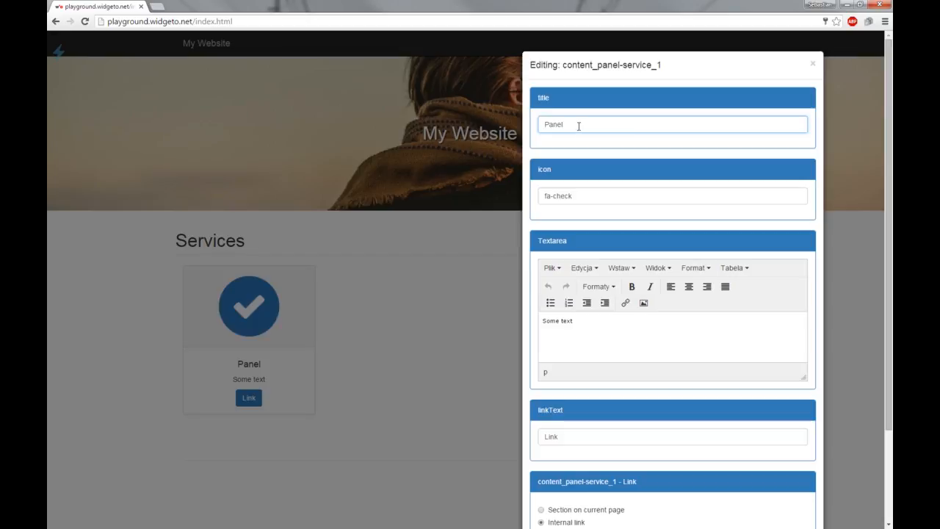
{"action": "key", "text": "ctrl+a"}
{"action": "key", "text": "BackSpace"}
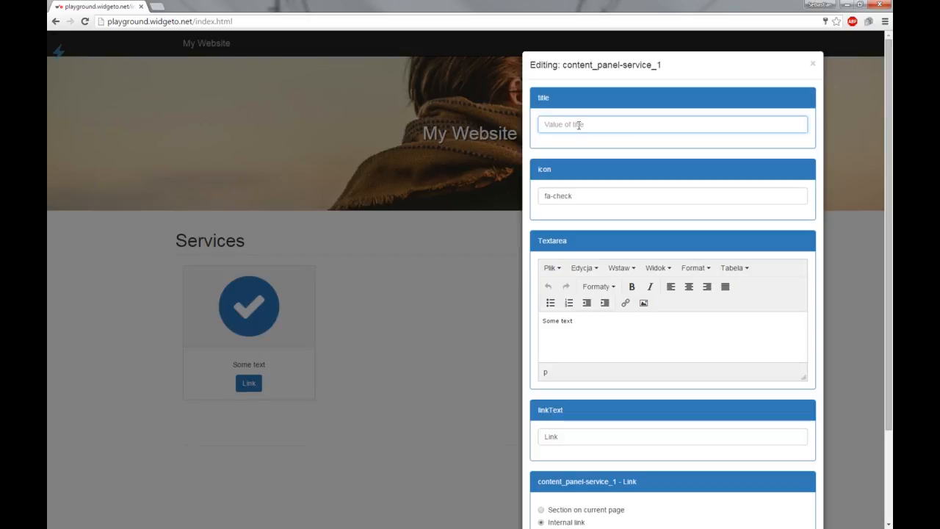
{"action": "type", "text": "Mail"}
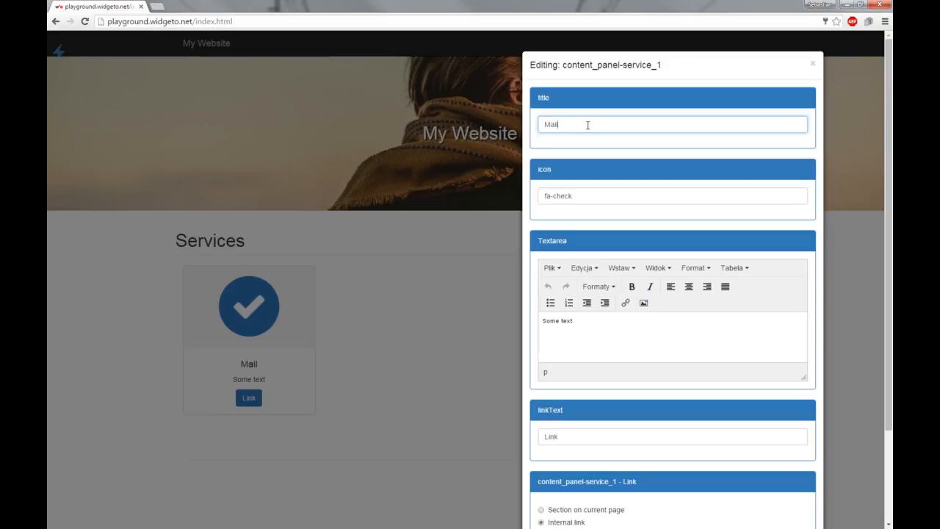
- Change the service panel's icon to fa-envelope
{"action": "left_click", "coordinate": [589, 195]}
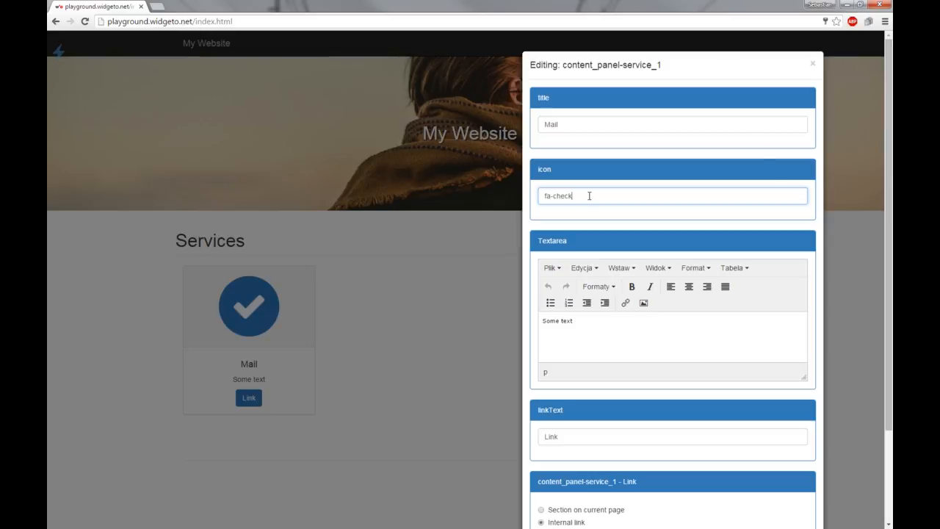
{"action": "key", "text": "BackSpace"}
{"action": "type", "text": "en"}
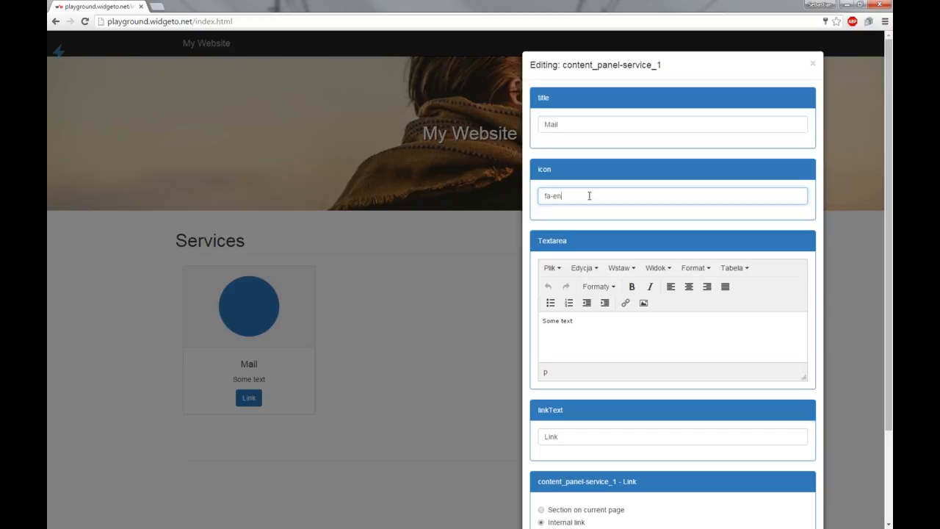
{"action": "type", "text": "velope"}
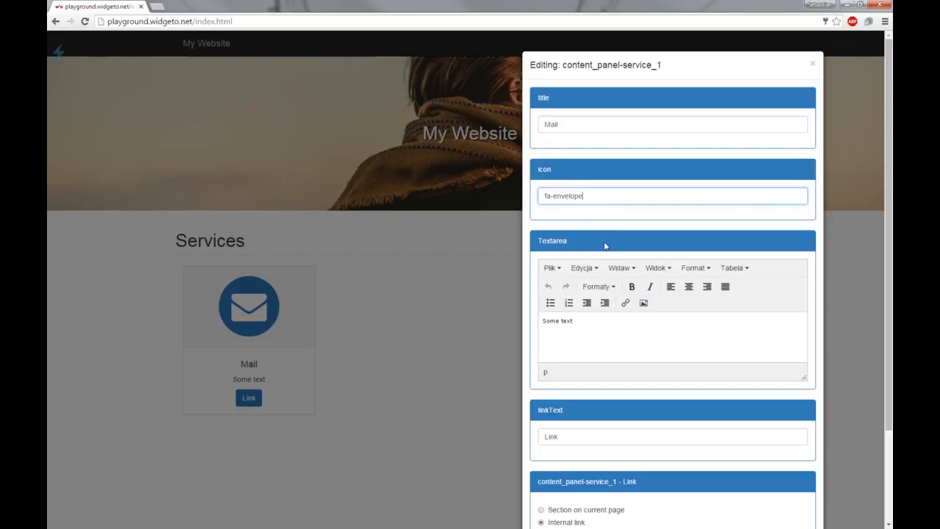
- Replace the service panel's body text with "This is a new mail service"
{"action": "scroll", "coordinate": [605, 245], "scroll_direction": "down", "scroll_amount": 1}
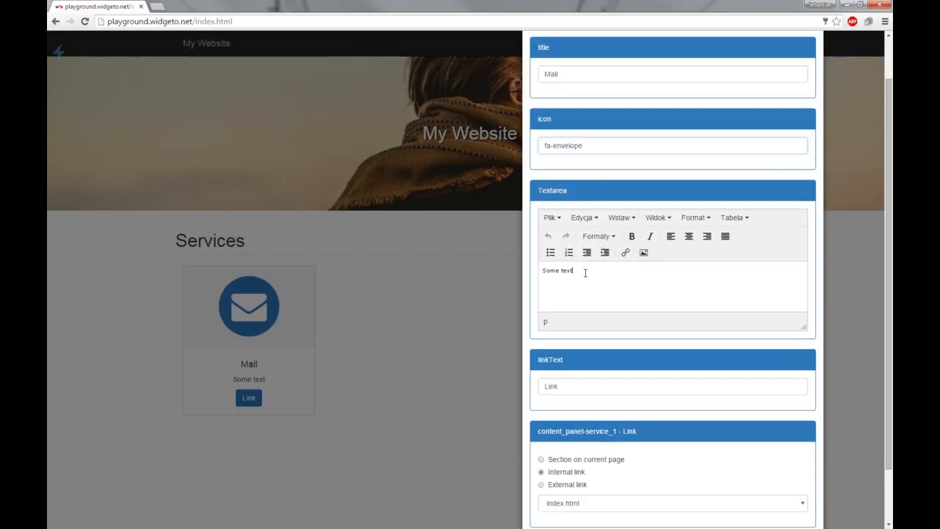
{"action": "key", "text": "ctrl+a"}
{"action": "key", "text": "BackSpace"}
{"action": "type", "text": "This is a new mail service"}
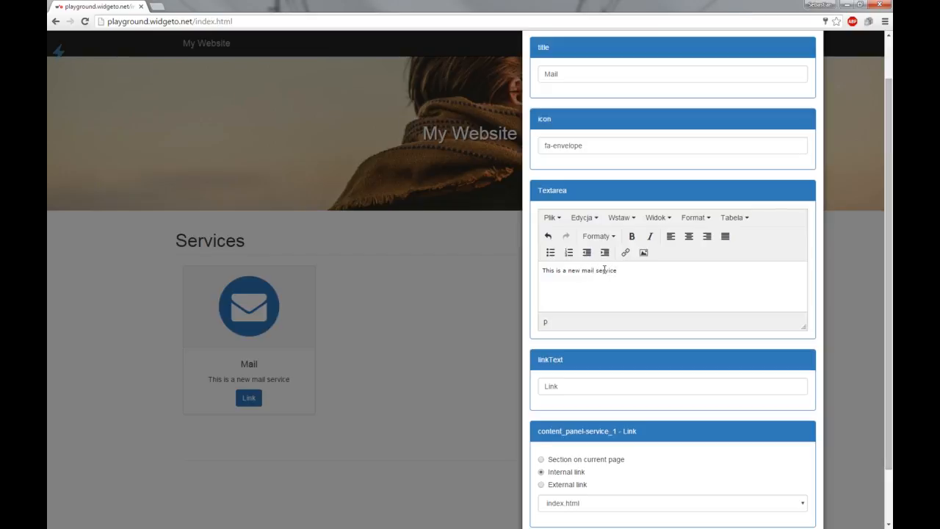
- Clear the service panel's link text to remove its link button and close the editor
{"action": "scroll", "coordinate": [604, 272], "scroll_direction": "down", "scroll_amount": 1}
{"action": "left_click", "coordinate": [598, 335]}
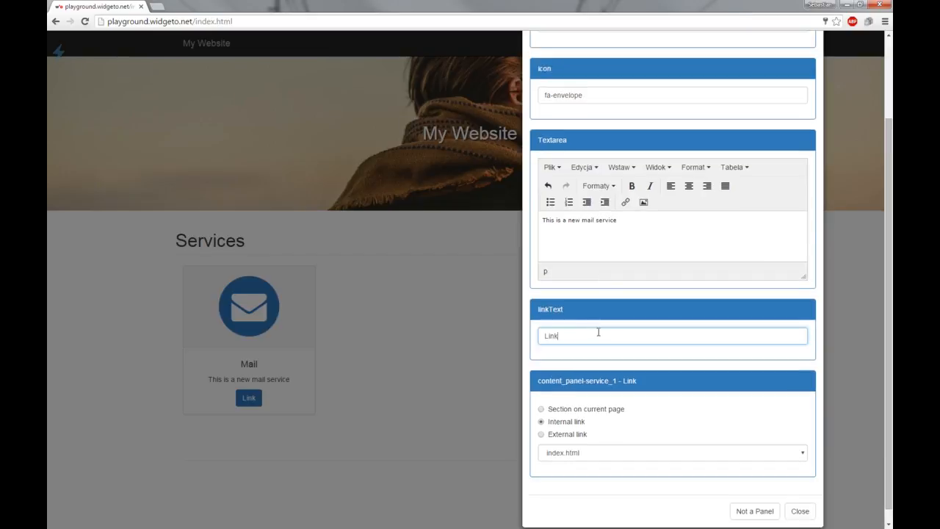
{"action": "double_click", "coordinate": [598, 332]}
{"action": "key", "text": "BackSpace"}
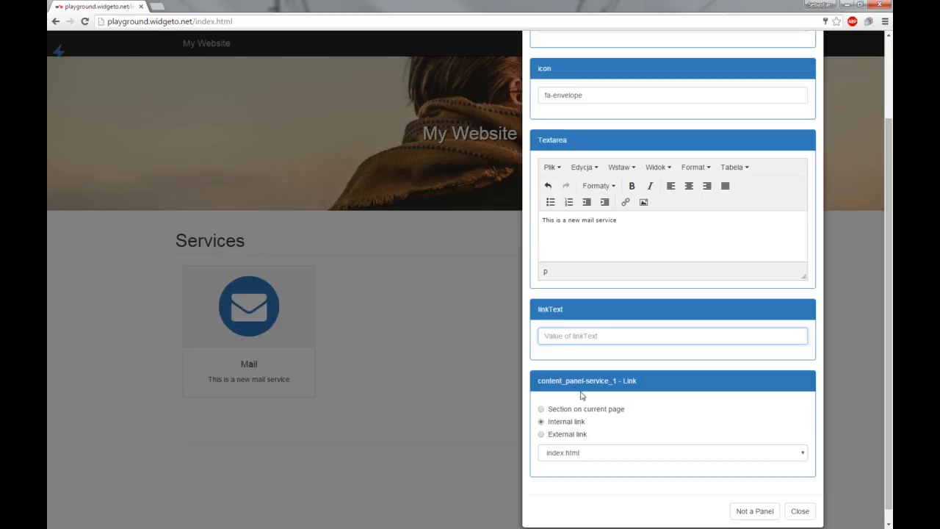
{"action": "left_click", "coordinate": [799, 510]}
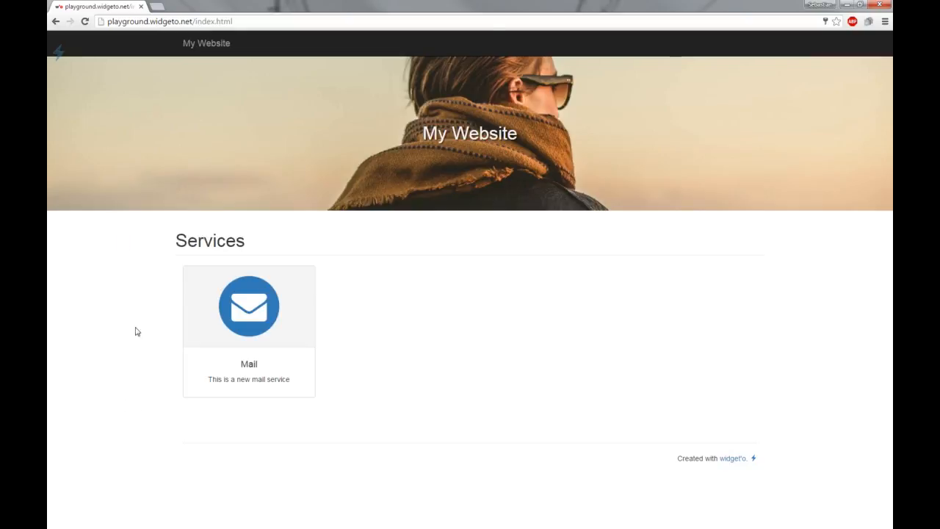
- Save the current page, dismiss the confirmation and log out of the site editor
{"action": "left_click", "coordinate": [59, 51]}
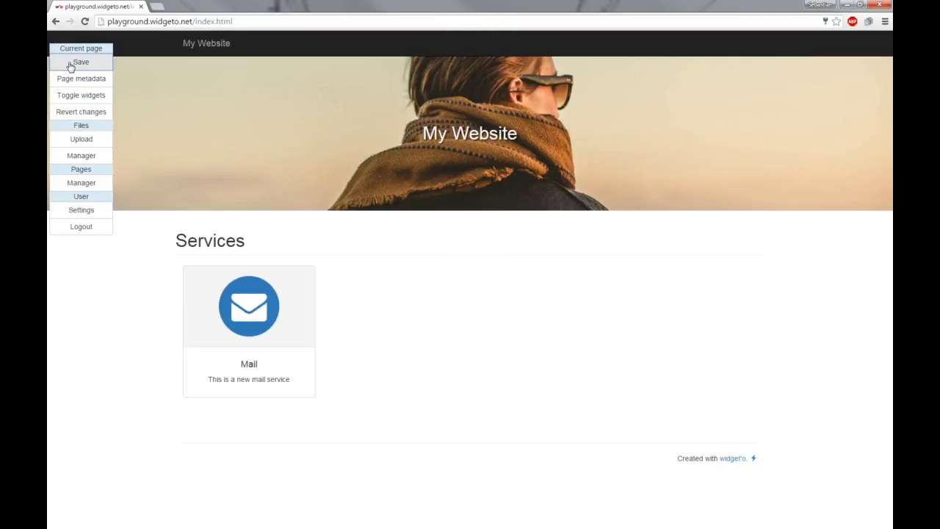
{"action": "left_click", "coordinate": [71, 63]}
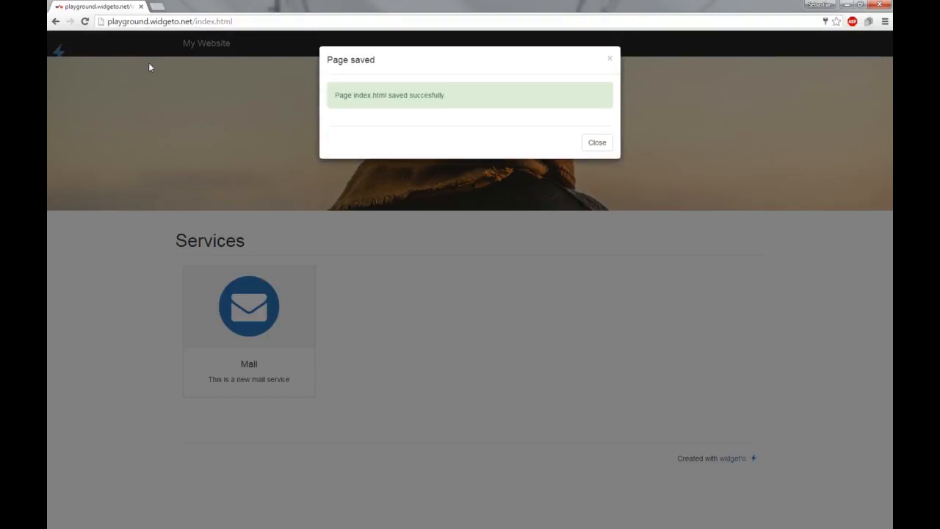
{"action": "left_click", "coordinate": [148, 66]}
{"action": "left_click", "coordinate": [59, 51]}
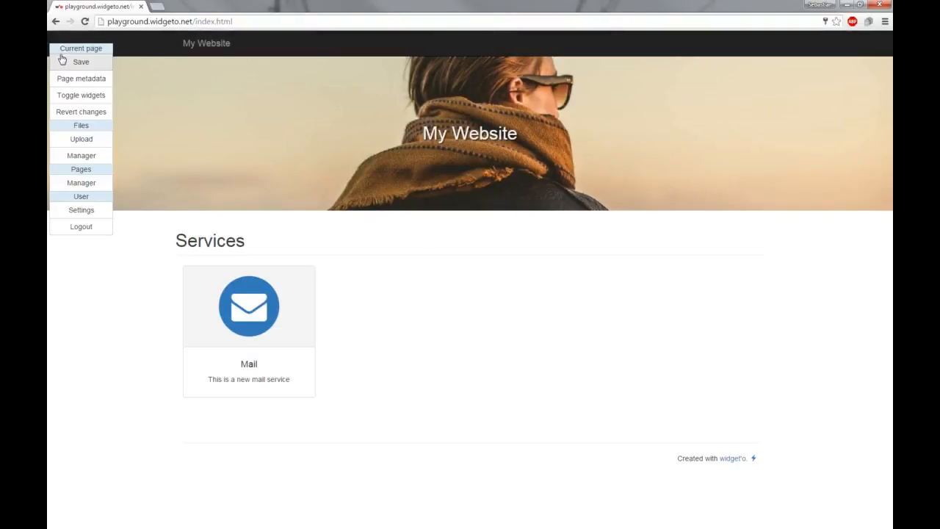
{"action": "left_click", "coordinate": [80, 230]}
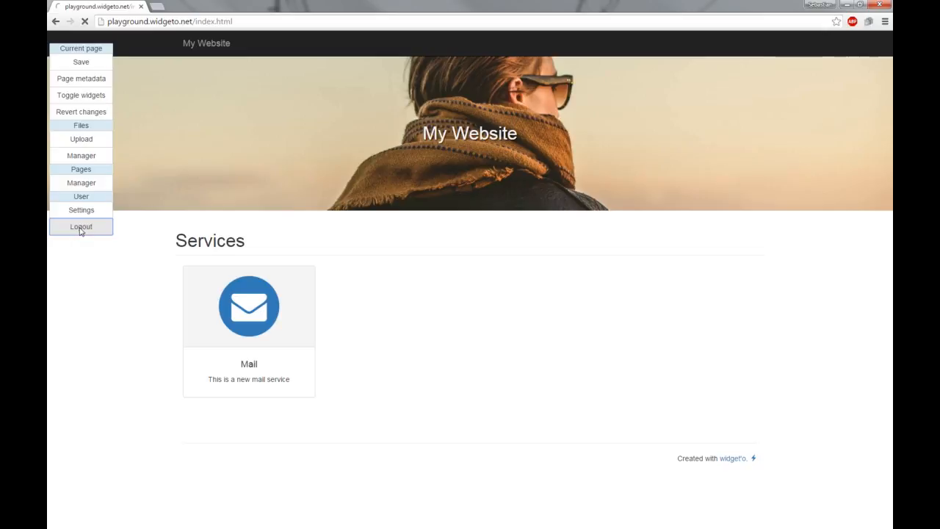